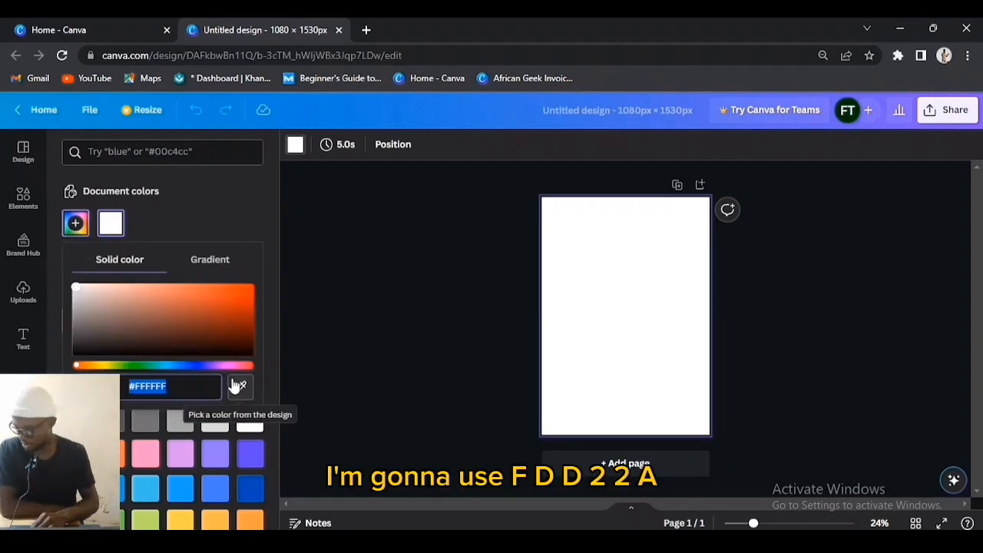
Step: Fill the blank page background with yellow #FDD22A
{"action": "type", "text": "#FDD"}
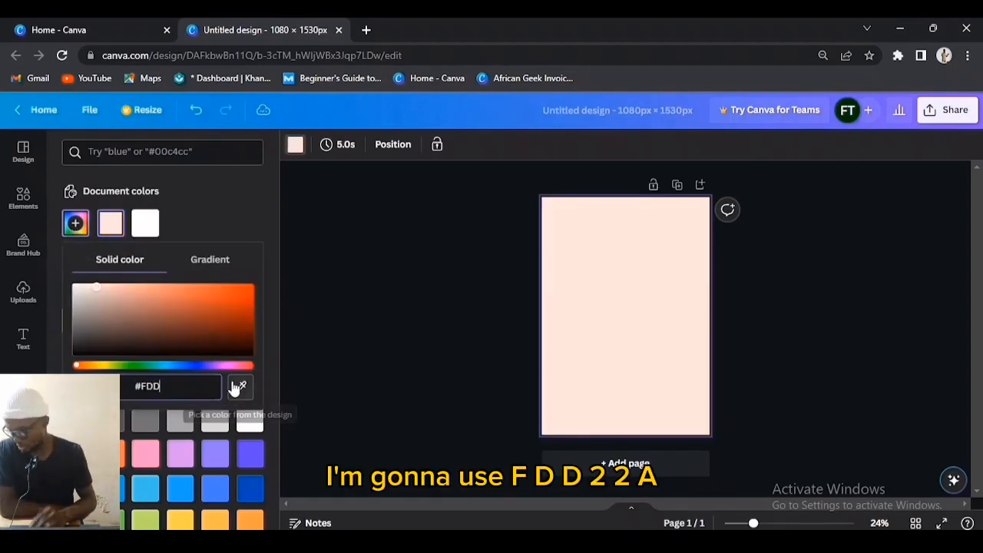
{"action": "type", "text": "22A"}
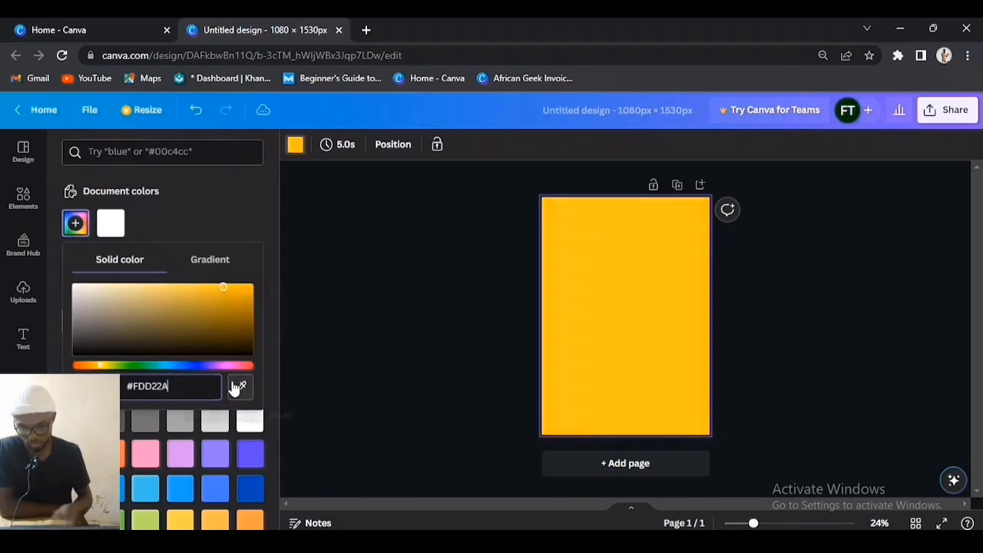
{"action": "key", "text": "Return"}
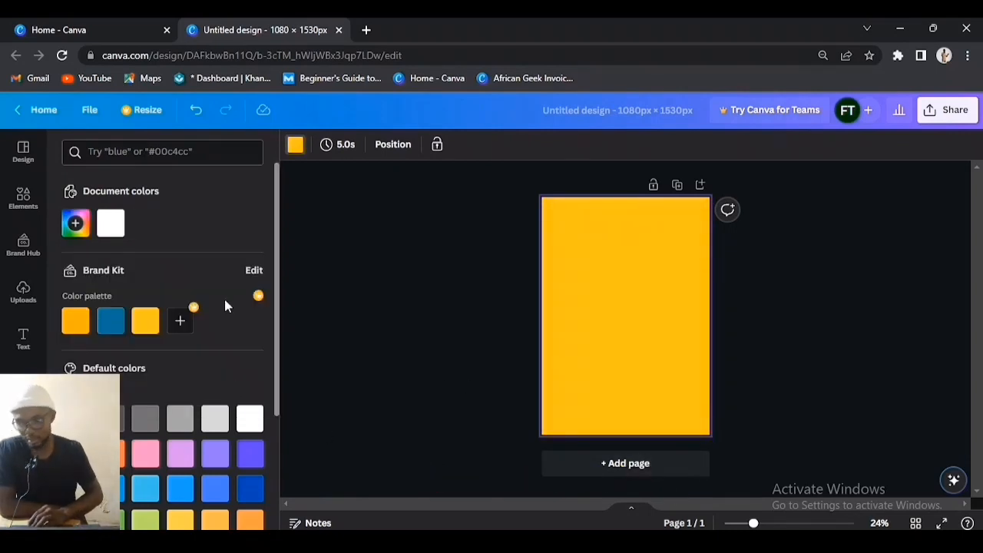
Step: Search Elements for 'modern pattern' to add the chevron pattern graphic
{"action": "left_click", "coordinate": [19, 211]}
{"action": "left_click", "coordinate": [137, 152]}
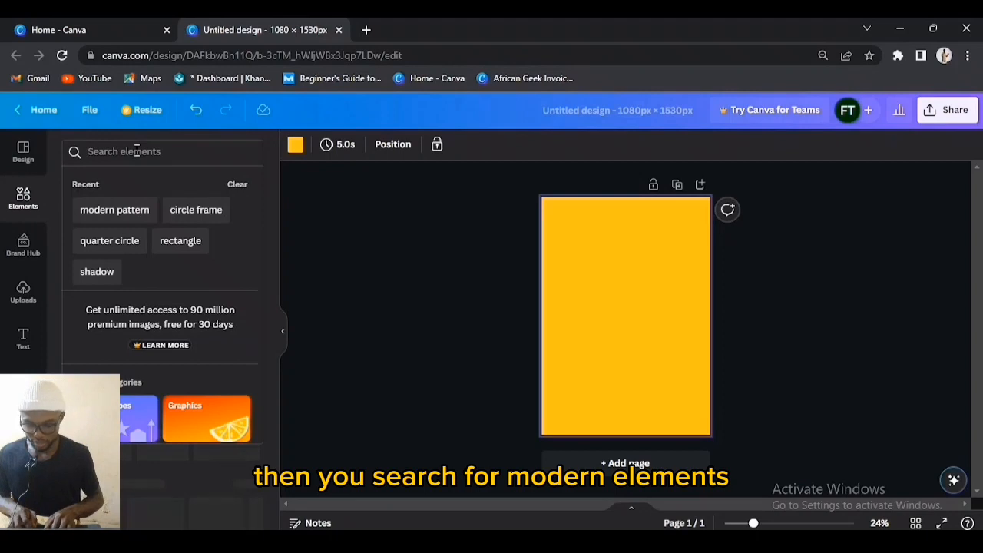
{"action": "type", "text": "m"}
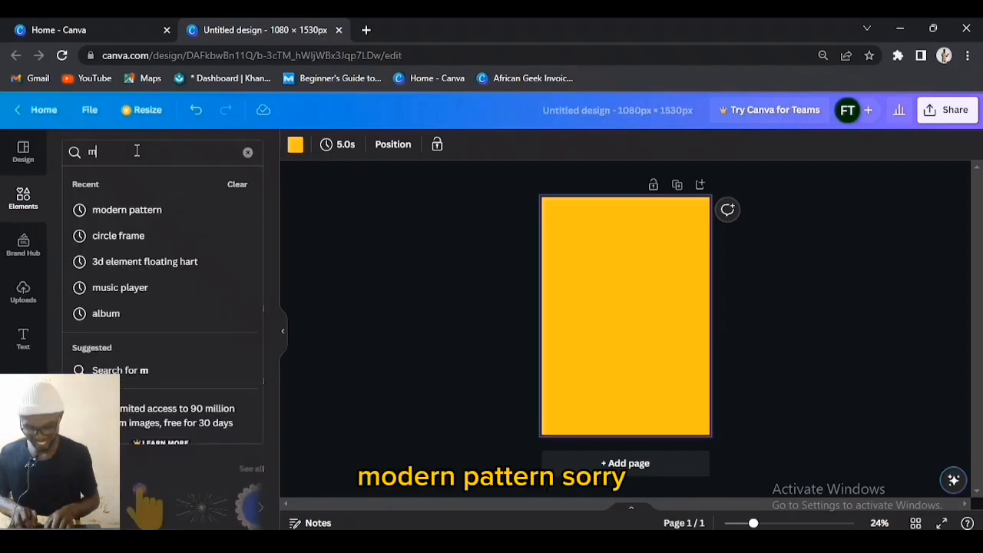
{"action": "type", "text": "odern pattern"}
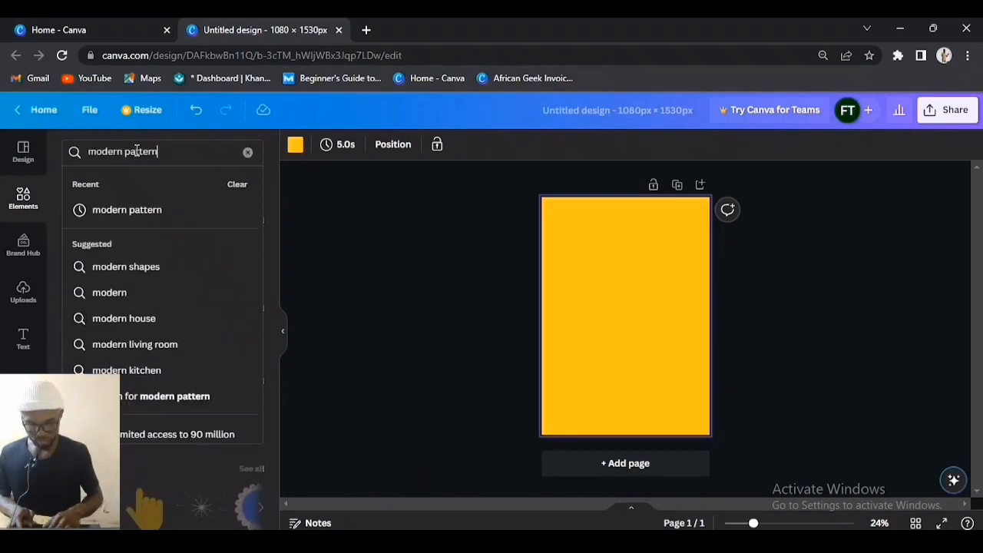
{"action": "key", "text": "Return"}
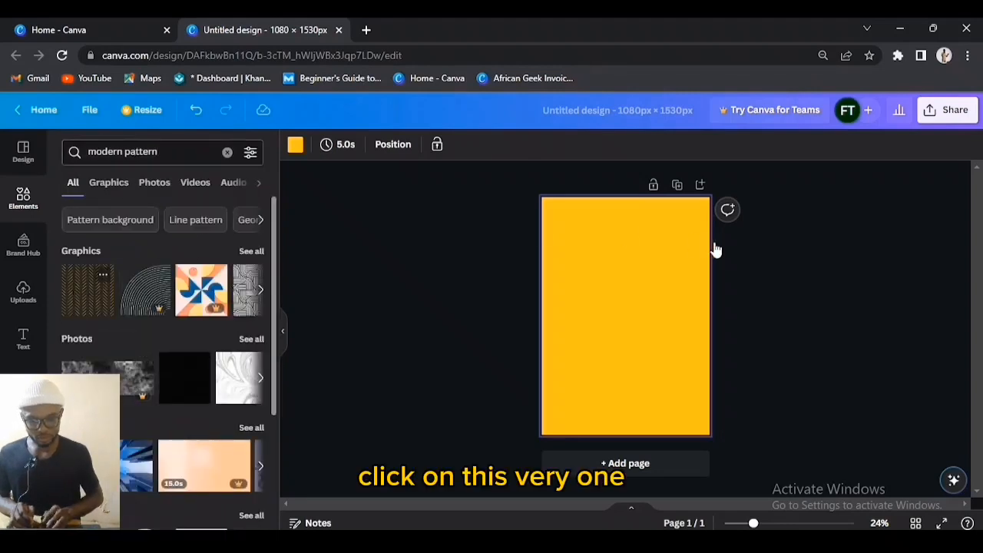
Step: Recolour the chevron pattern graphic white
{"action": "left_click", "coordinate": [295, 146]}
{"action": "left_click", "coordinate": [76, 224]}
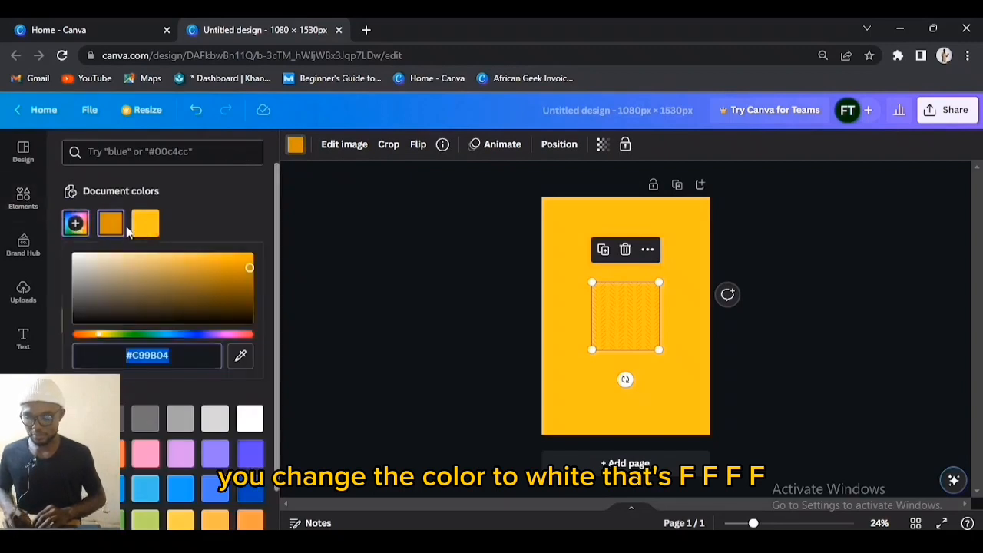
{"action": "left_click_drag", "start_coordinate": [93, 269], "coordinate": [70, 254]}
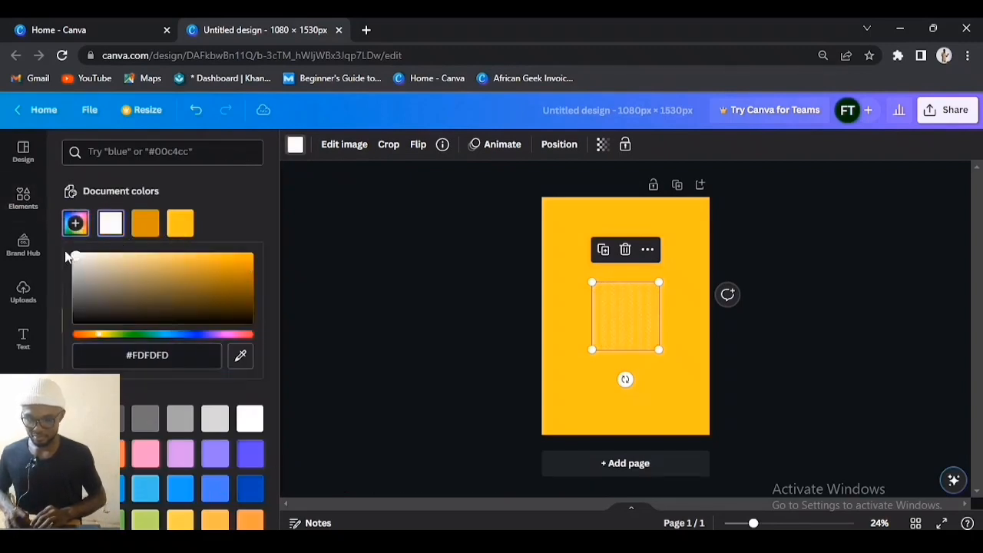
{"action": "key", "text": "Return"}
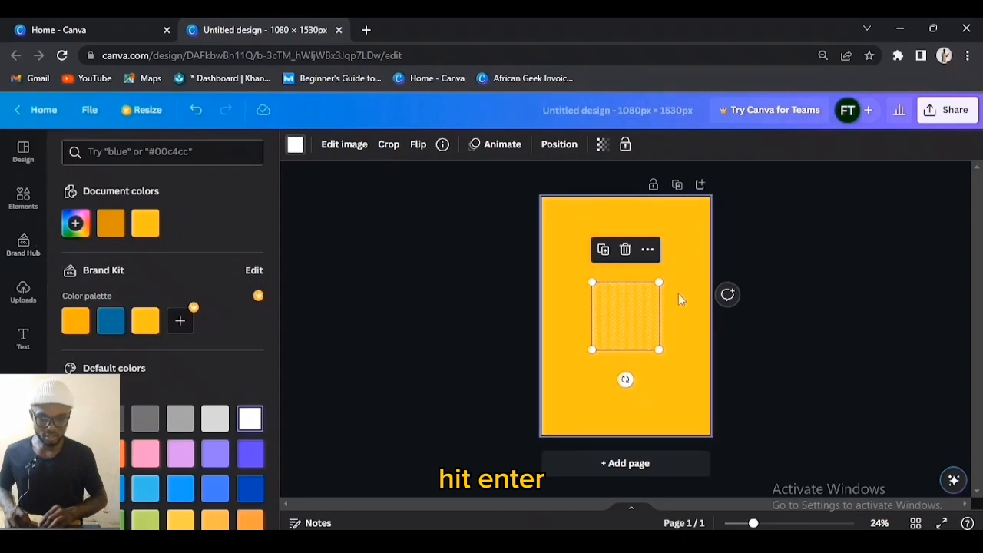
Step: Enlarge the pattern at the top-left, then duplicate it downward and rightward to tile the page
{"action": "left_click_drag", "start_coordinate": [619, 307], "coordinate": [568, 223]}
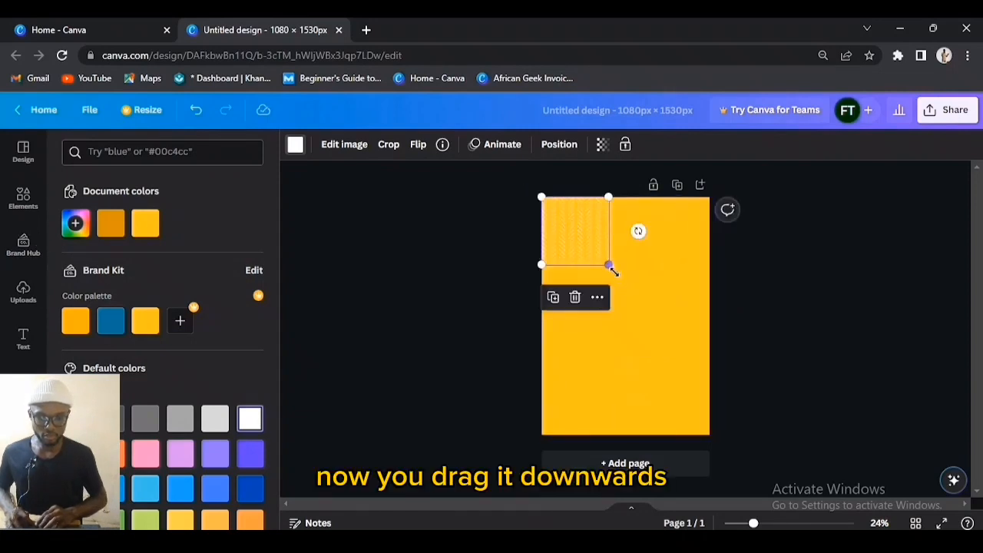
{"action": "left_click_drag", "start_coordinate": [609, 266], "coordinate": [659, 308]}
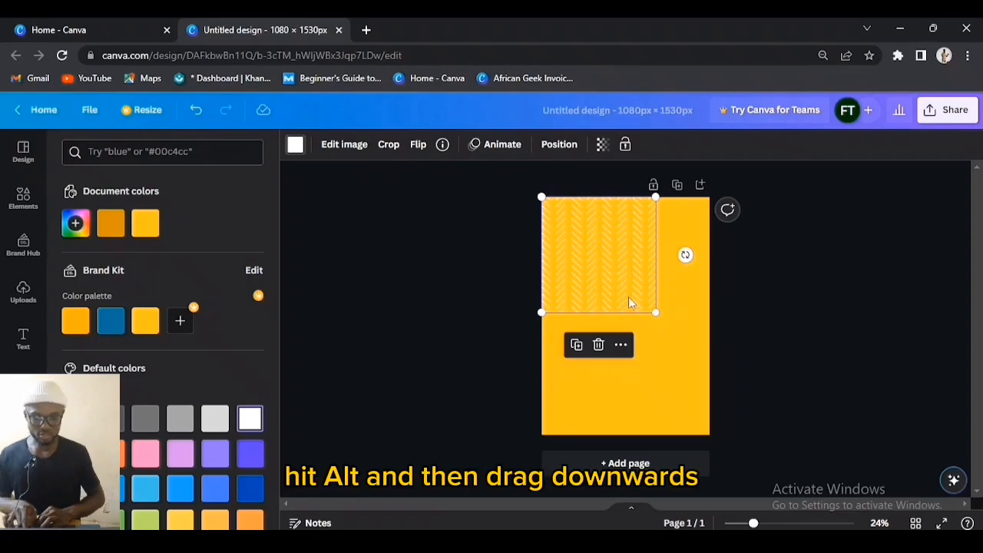
{"action": "left_click_drag", "start_coordinate": [629, 303], "coordinate": [637, 410]}
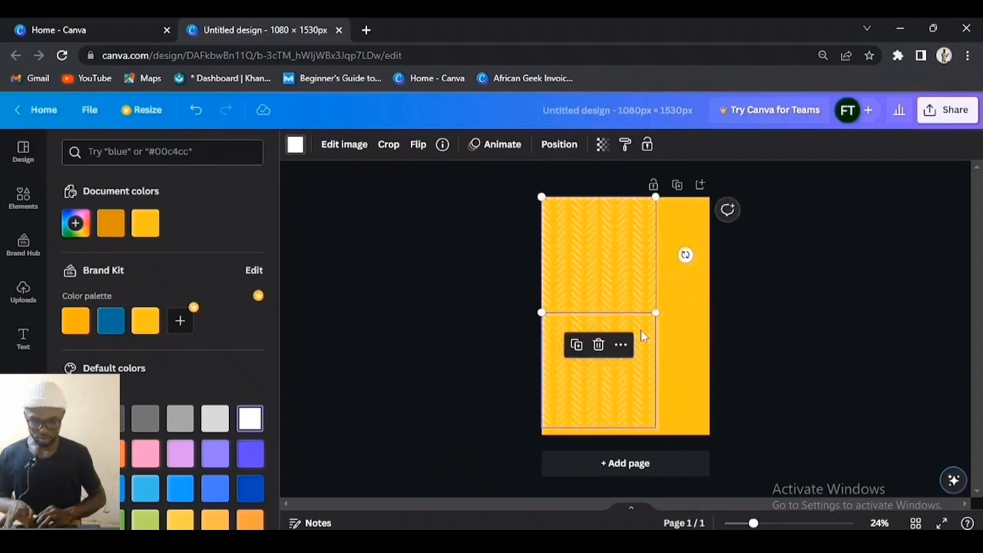
{"action": "left_click", "coordinate": [643, 336], "text": "shift"}
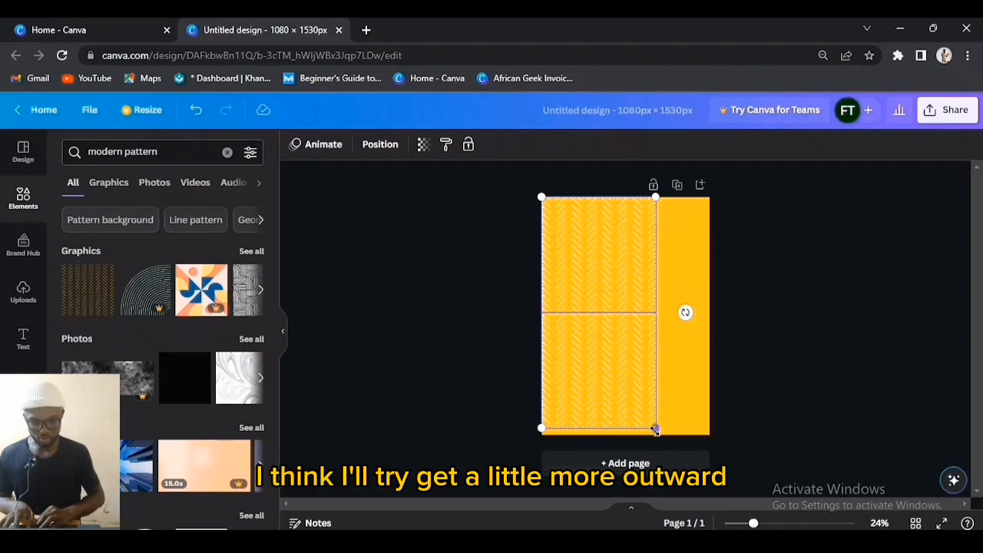
{"action": "left_click_drag", "start_coordinate": [655, 430], "coordinate": [660, 438]}
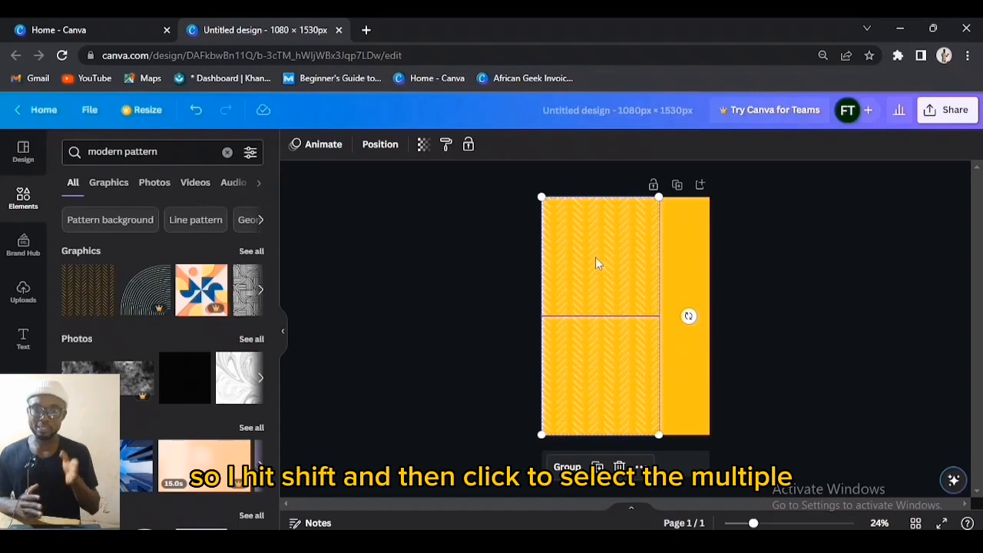
{"action": "key", "text": "alt"}
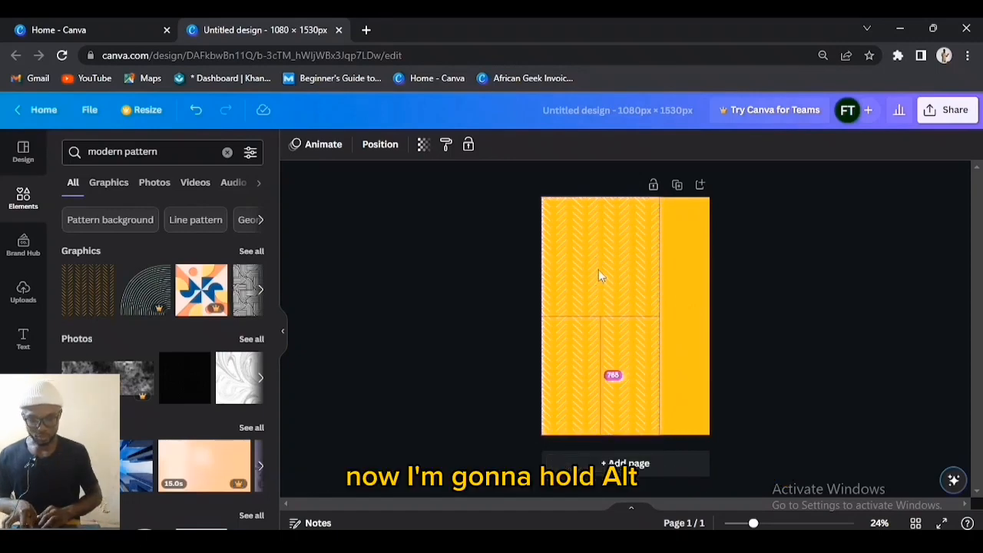
{"action": "left_click_drag", "start_coordinate": [598, 270], "coordinate": [720, 261]}
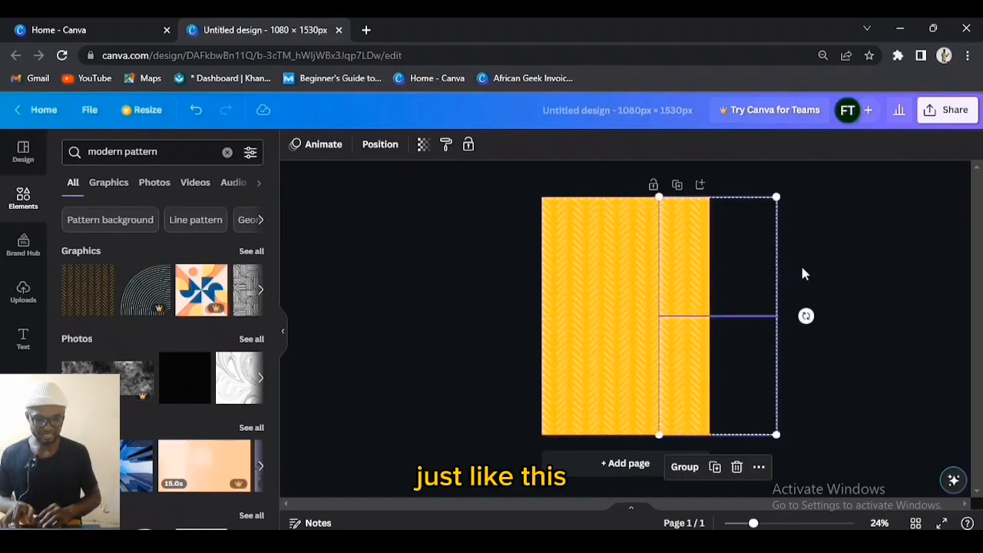
{"action": "left_click", "coordinate": [800, 264]}
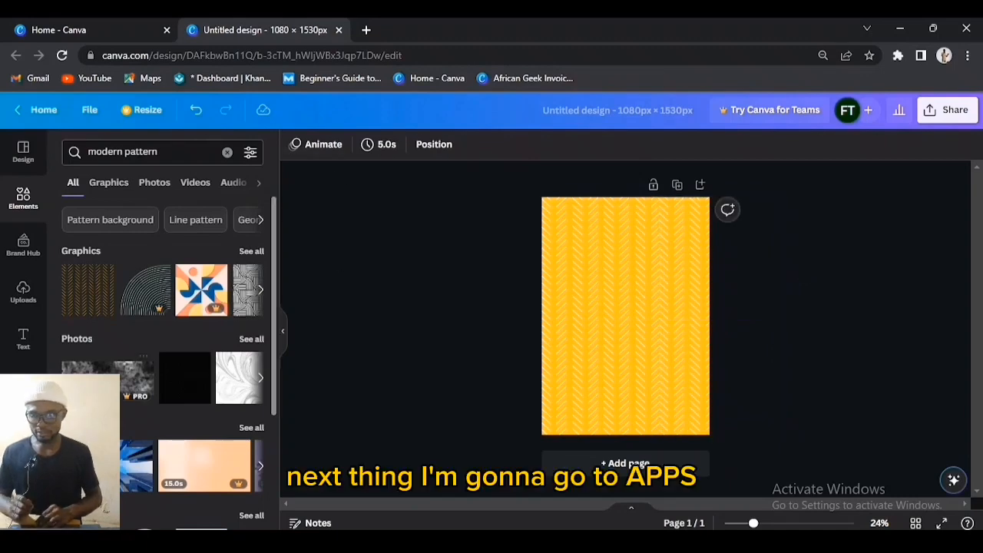
Step: Open the Pexels free-image app from Apps and start an image search
{"action": "scroll", "coordinate": [23, 289], "scroll_direction": "down", "scroll_amount": 3}
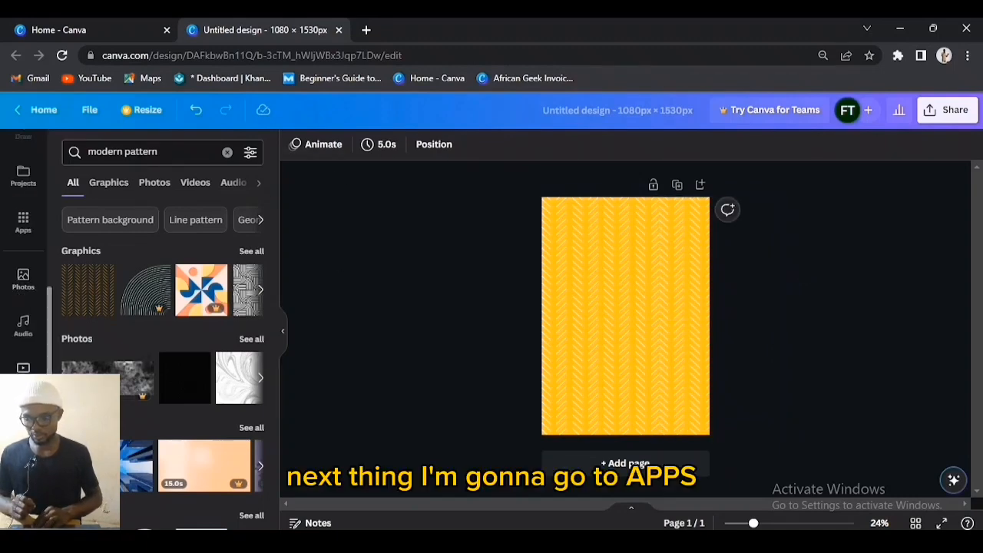
{"action": "left_click", "coordinate": [23, 221]}
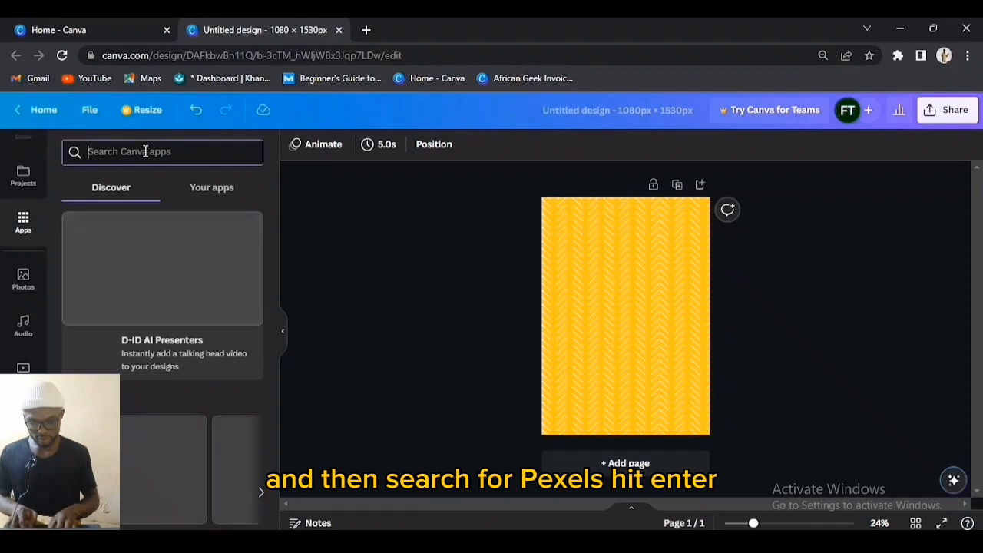
{"action": "type", "text": "pexels"}
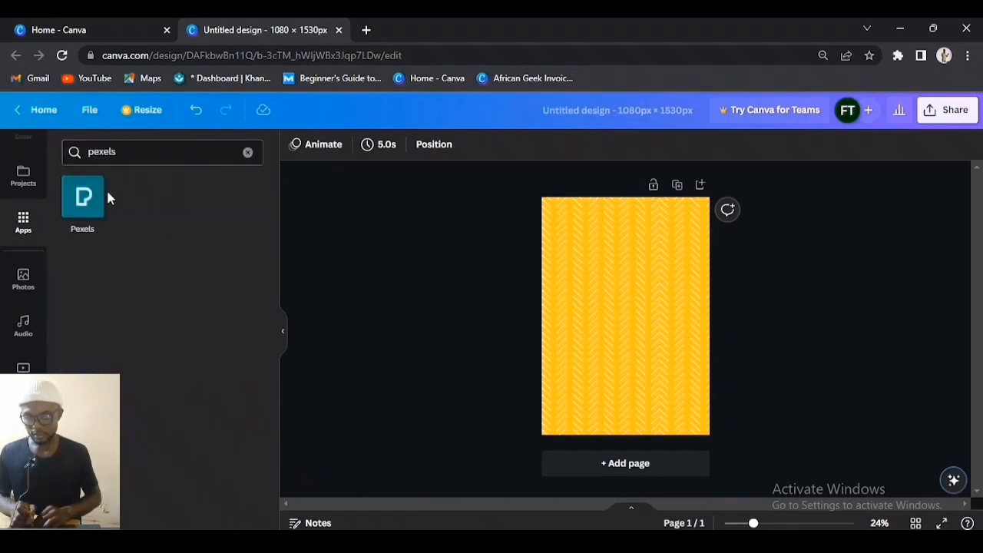
{"action": "left_click", "coordinate": [99, 198]}
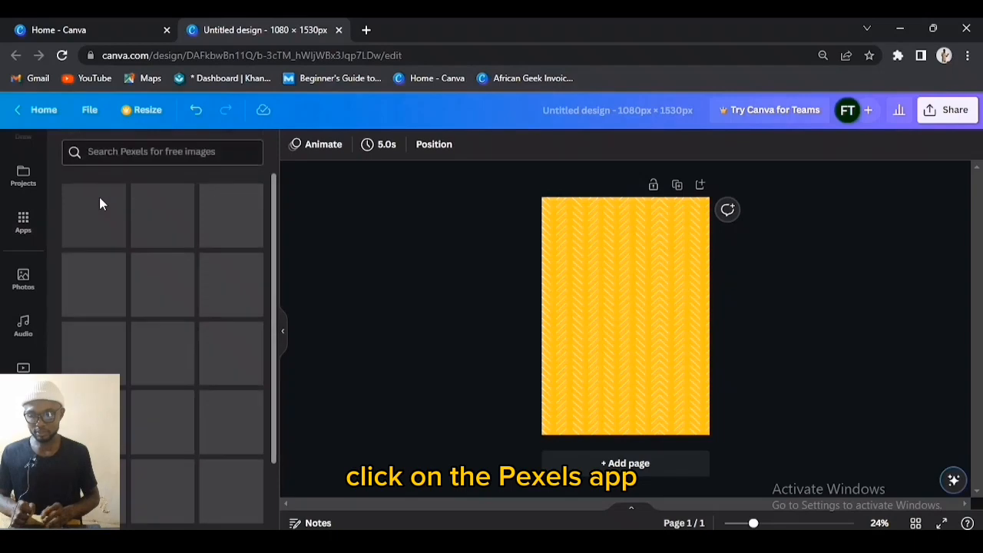
{"action": "left_click", "coordinate": [146, 152]}
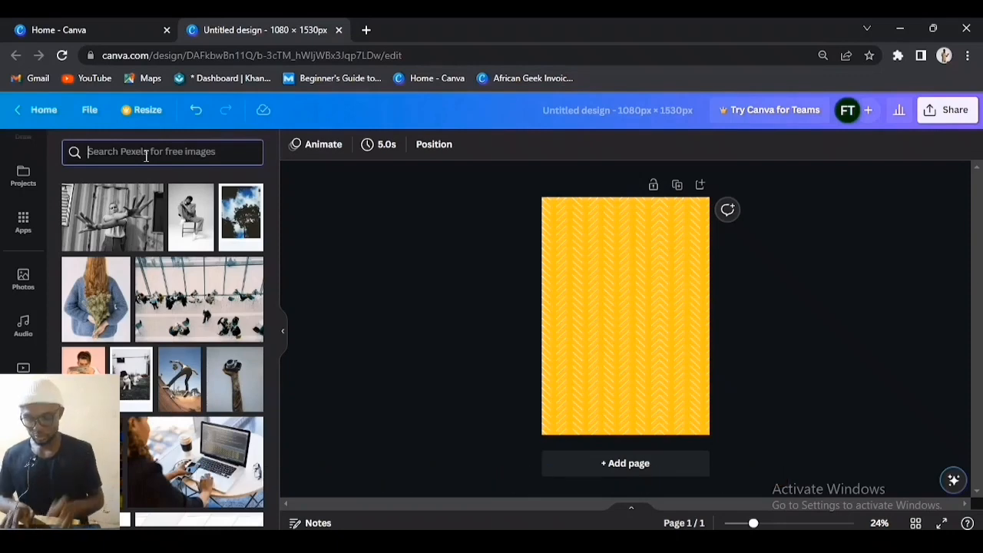
{"action": "type", "text": "R"}
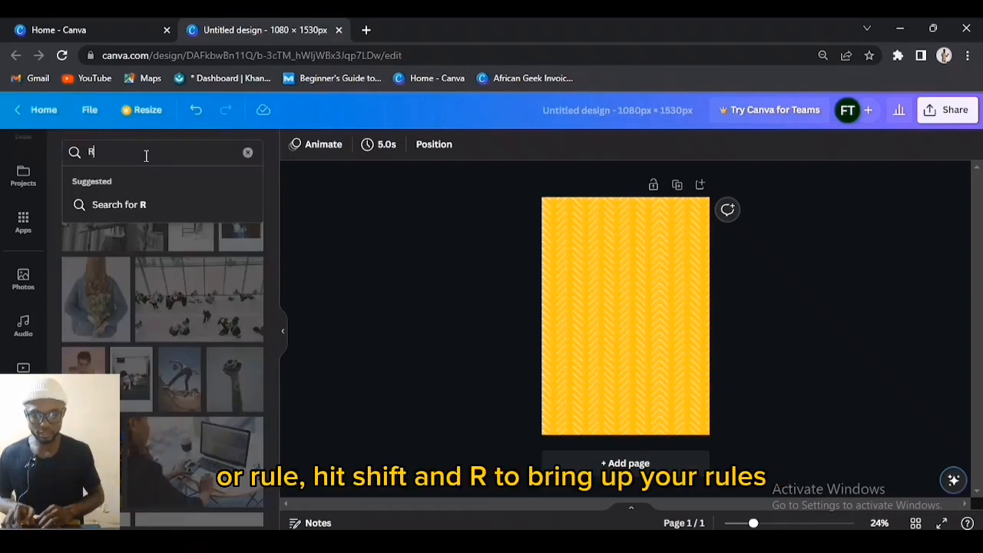
{"action": "left_click", "coordinate": [382, 278]}
Step: Show rulers and add vertical guides at 179 and the right side, horizontal guides near 472 and 988
{"action": "key", "text": "shift+r"}
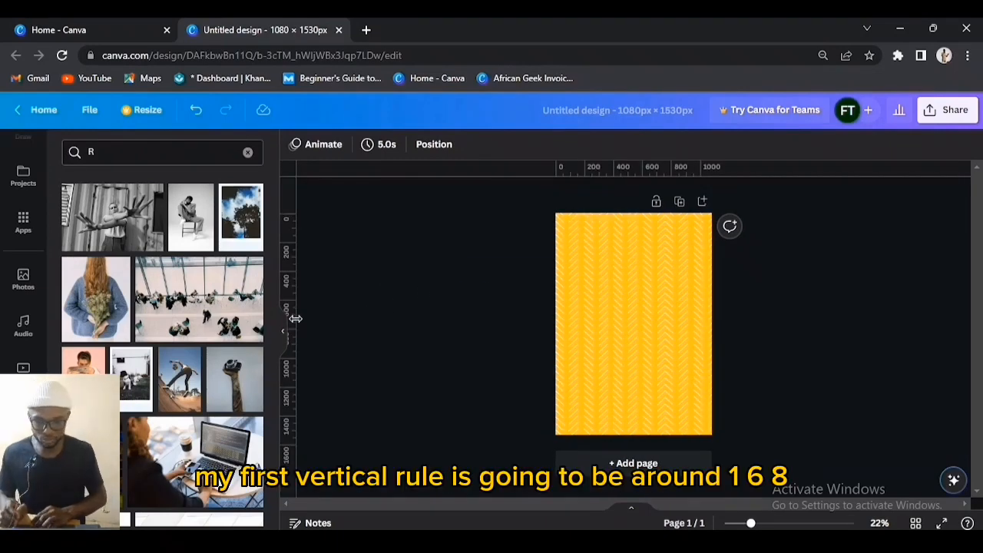
{"action": "left_click_drag", "start_coordinate": [488, 363], "coordinate": [584, 355]}
{"action": "key", "text": "ctrl+plus"}
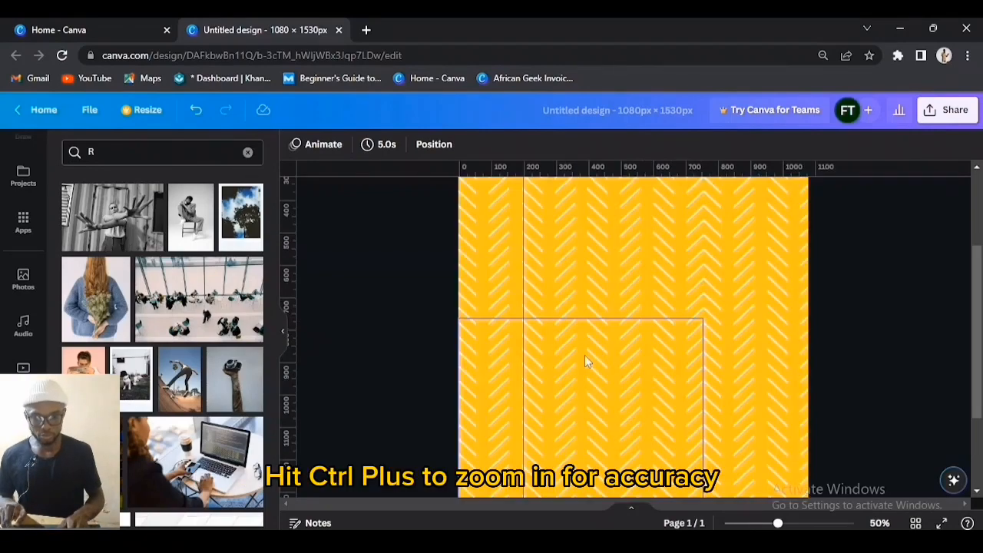
{"action": "key", "text": "ctrl+plus"}
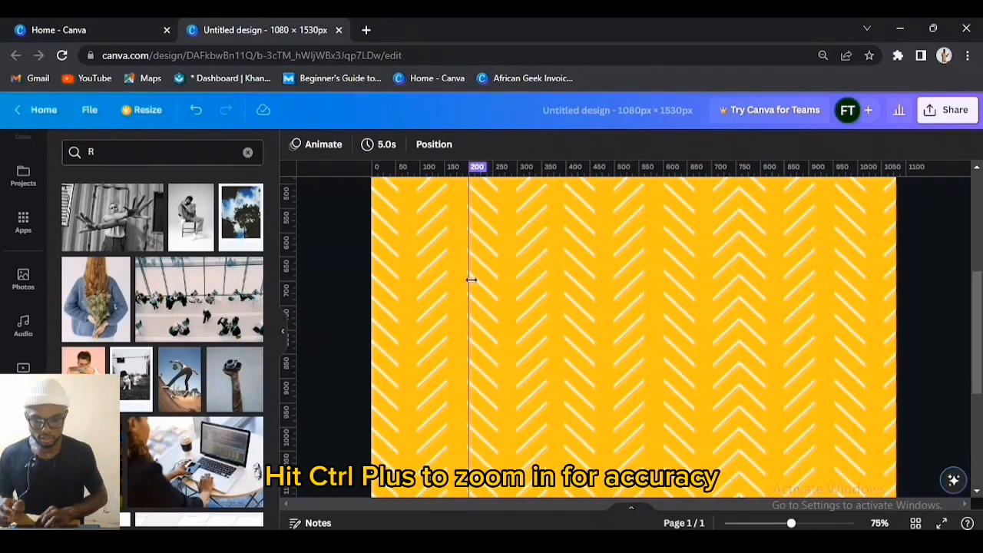
{"action": "left_click_drag", "start_coordinate": [468, 278], "coordinate": [455, 279]}
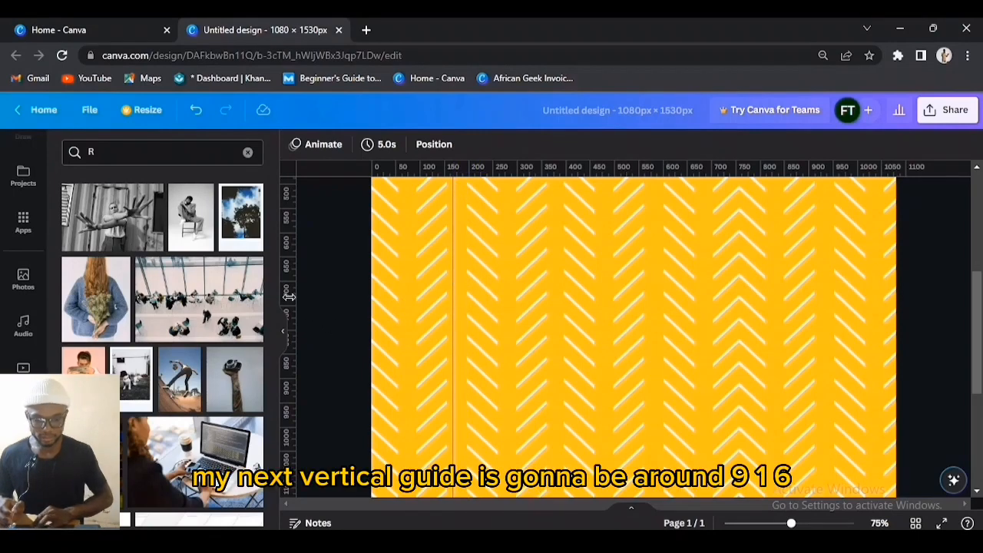
{"action": "left_click_drag", "start_coordinate": [565, 265], "coordinate": [816, 254]}
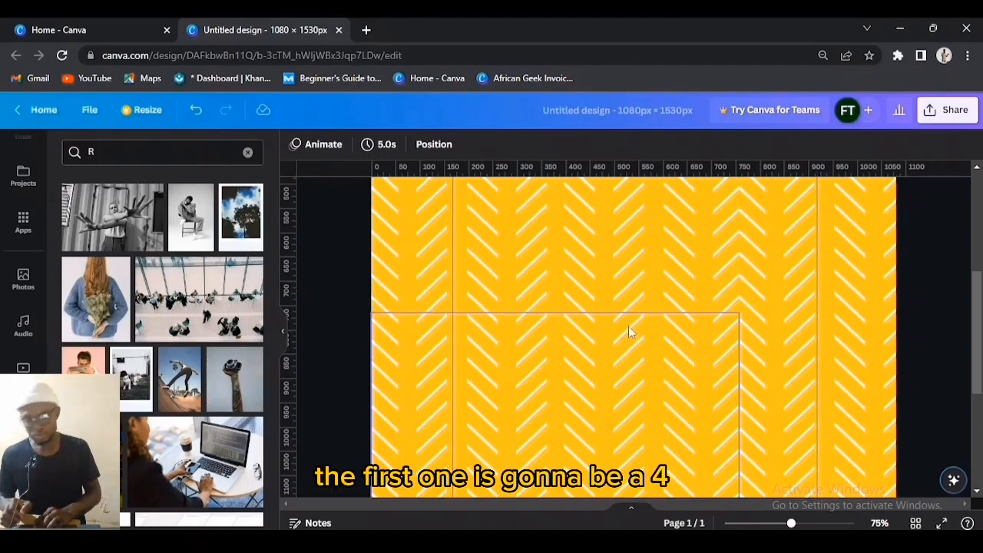
{"action": "scroll", "coordinate": [628, 325], "scroll_direction": "up", "scroll_amount": 3}
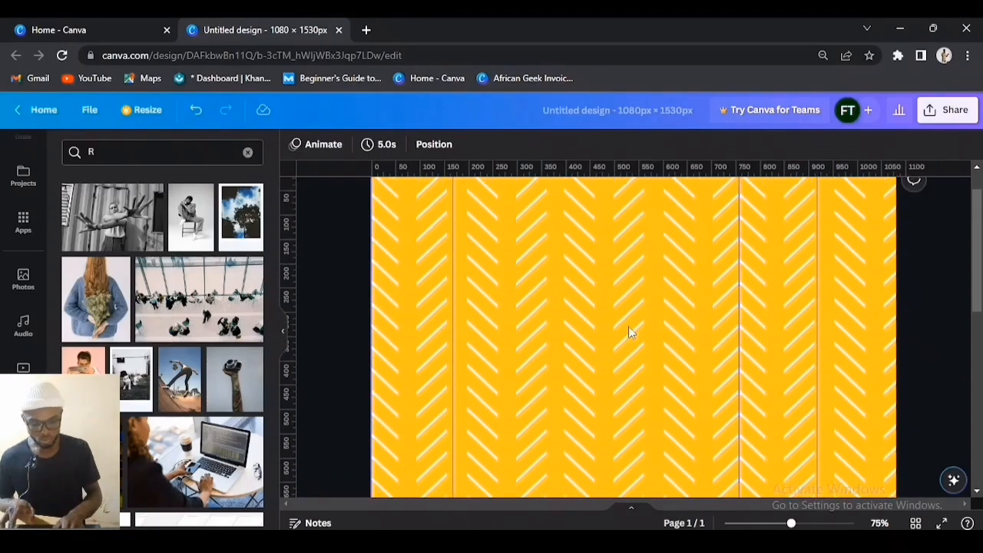
{"action": "scroll", "coordinate": [629, 326], "scroll_direction": "down", "scroll_amount": 2}
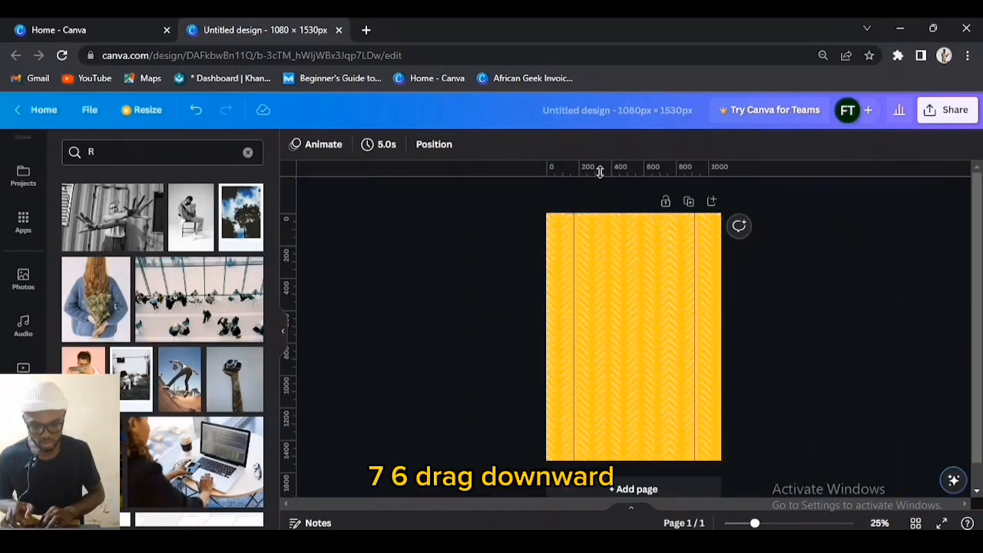
{"action": "left_click_drag", "start_coordinate": [600, 171], "coordinate": [611, 290]}
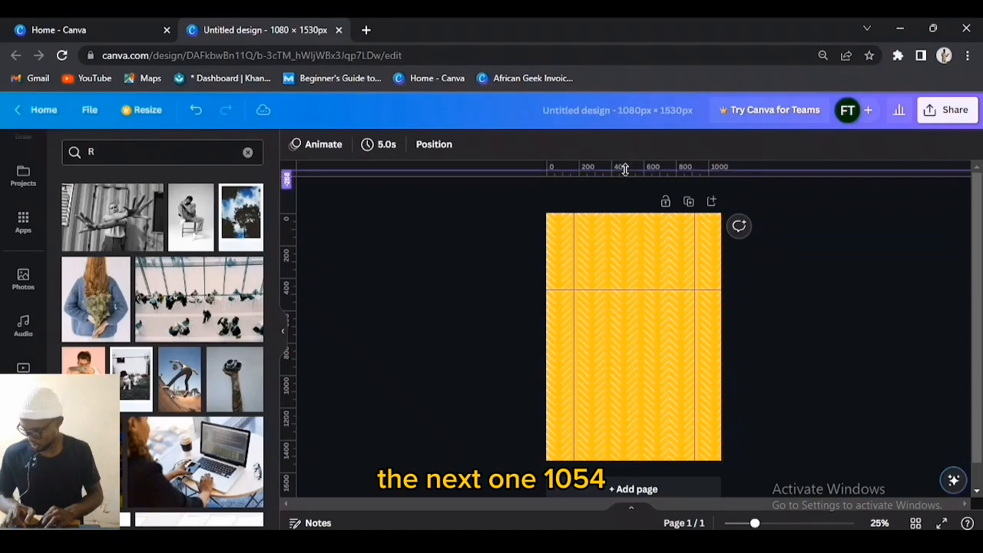
{"action": "left_click_drag", "start_coordinate": [625, 165], "coordinate": [654, 397]}
{"action": "scroll", "coordinate": [606, 257], "scroll_direction": "up", "scroll_amount": 3}
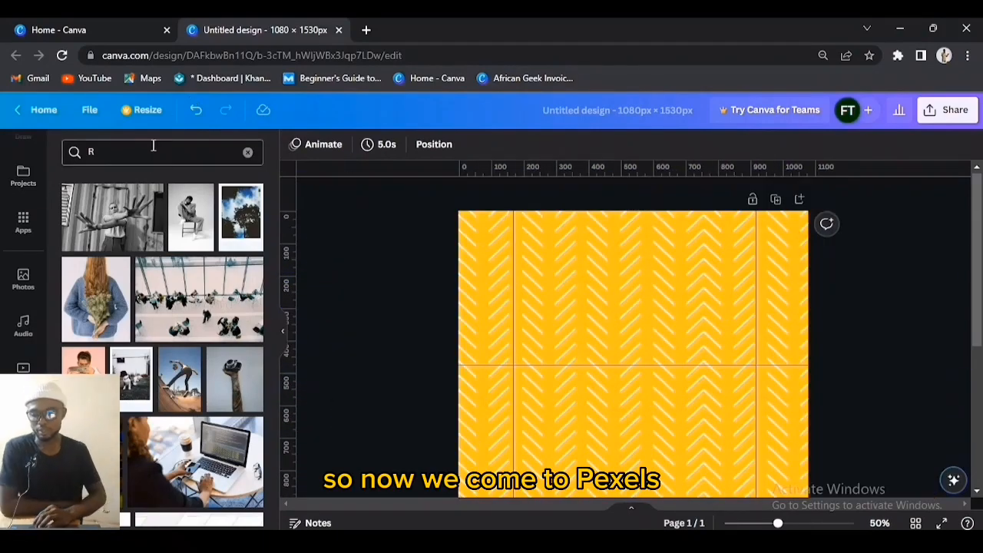
Step: Search Pexels for 'a male in business style clothing'
{"action": "double_click", "coordinate": [144, 160]}
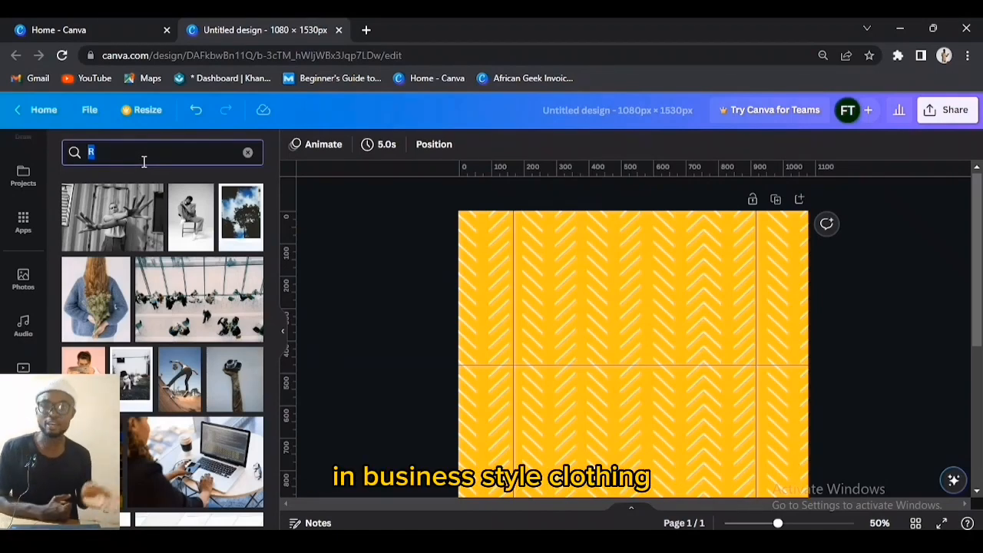
{"action": "type", "text": "a male in business style clothing"}
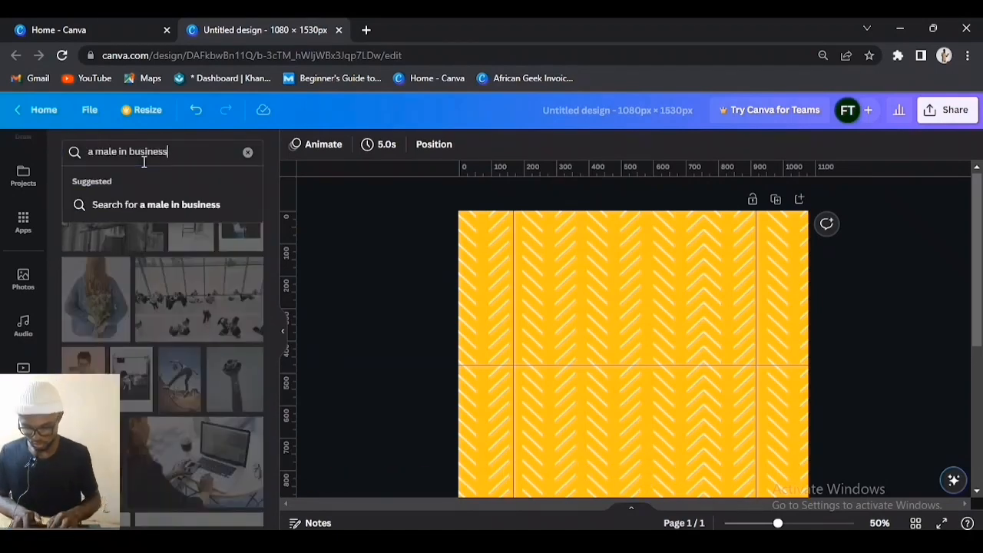
{"action": "key", "text": "Return"}
Step: Place the man-in-cap photo, crop it to 179.4 px wide, and align it to the right guide
{"action": "scroll", "coordinate": [685, 355], "scroll_direction": "down", "scroll_amount": 3}
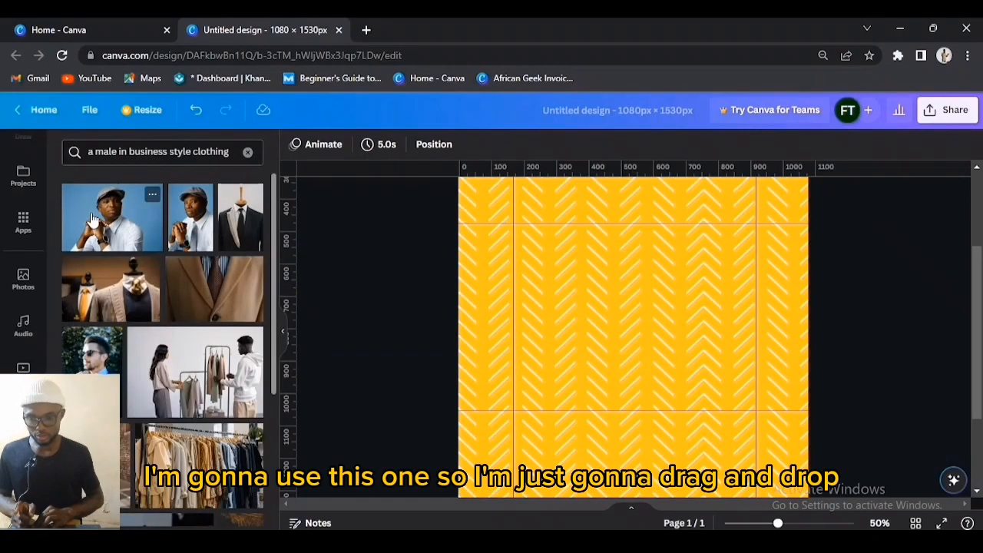
{"action": "left_click_drag", "start_coordinate": [113, 222], "coordinate": [588, 281]}
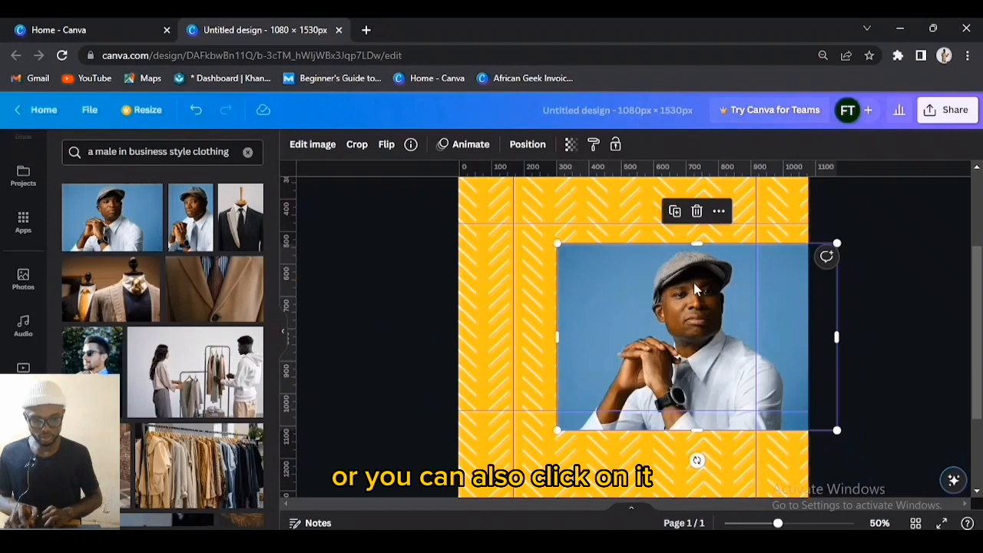
{"action": "left_click_drag", "start_coordinate": [694, 290], "coordinate": [684, 269]}
{"action": "left_click_drag", "start_coordinate": [825, 317], "coordinate": [755, 317]}
{"action": "left_click_drag", "start_coordinate": [546, 316], "coordinate": [634, 316]}
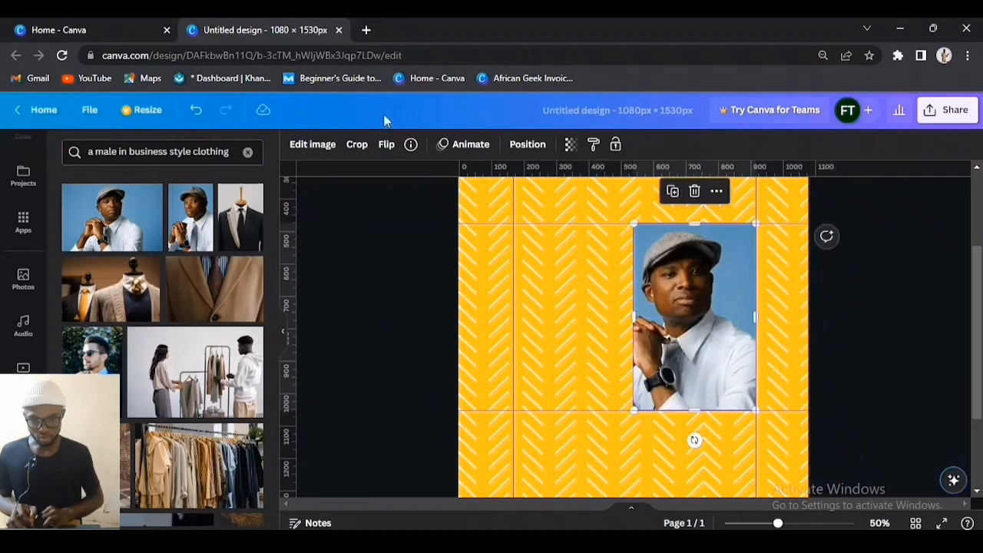
{"action": "left_click", "coordinate": [527, 145]}
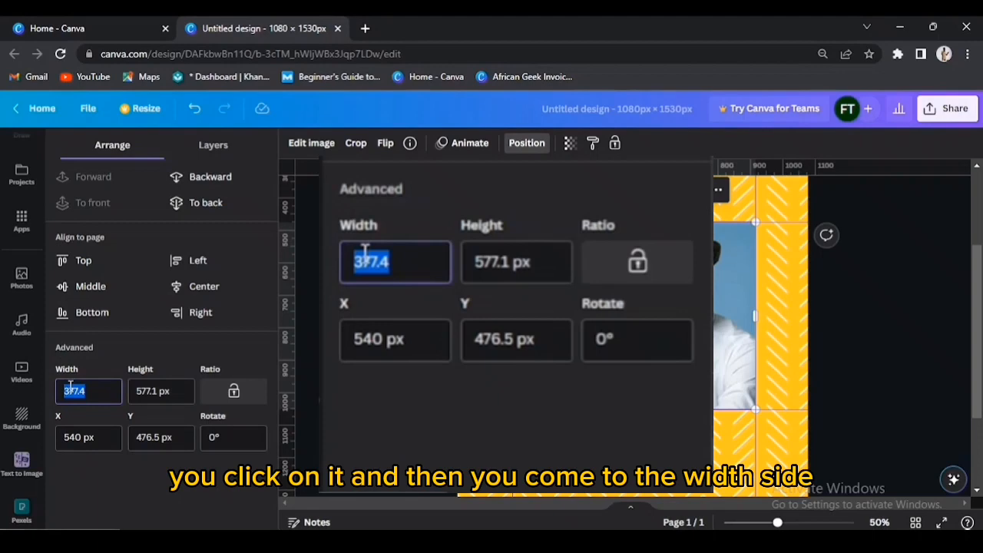
{"action": "type", "text": "179"}
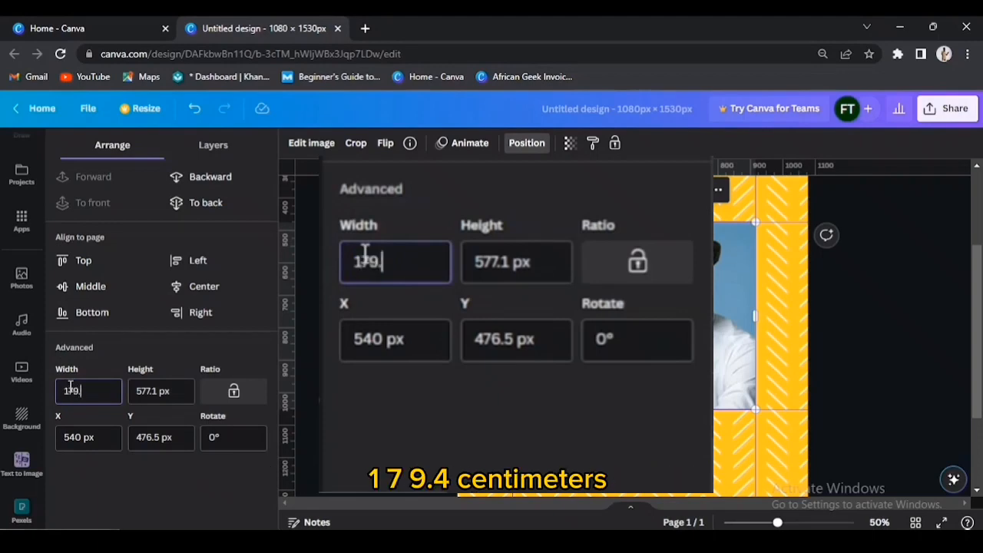
{"action": "key", "text": "Return"}
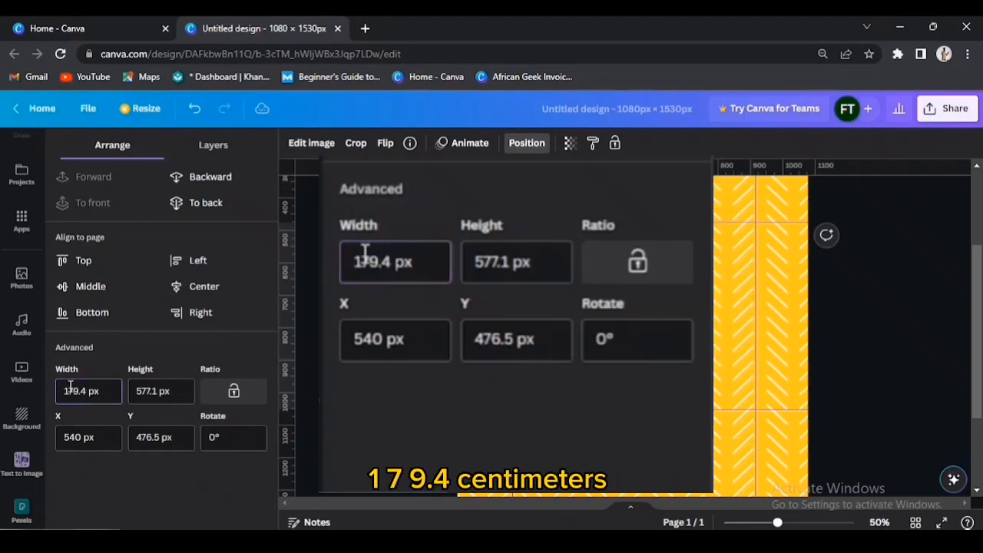
{"action": "left_click_drag", "start_coordinate": [667, 311], "coordinate": [731, 311]}
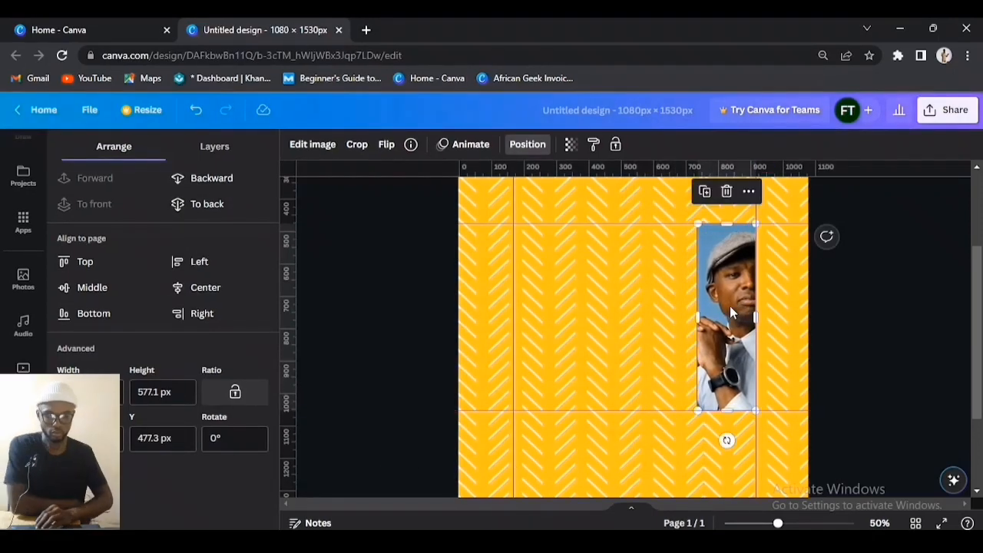
Step: Reframe the man's face within the strip and duplicate the strip beside the original
{"action": "double_click", "coordinate": [730, 312]}
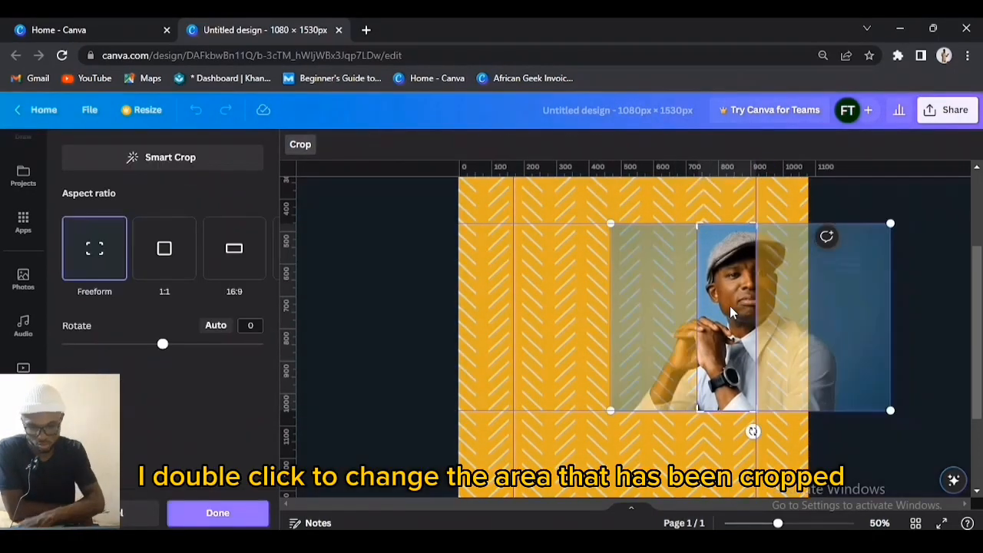
{"action": "double_click", "coordinate": [731, 311]}
{"action": "double_click", "coordinate": [731, 311]}
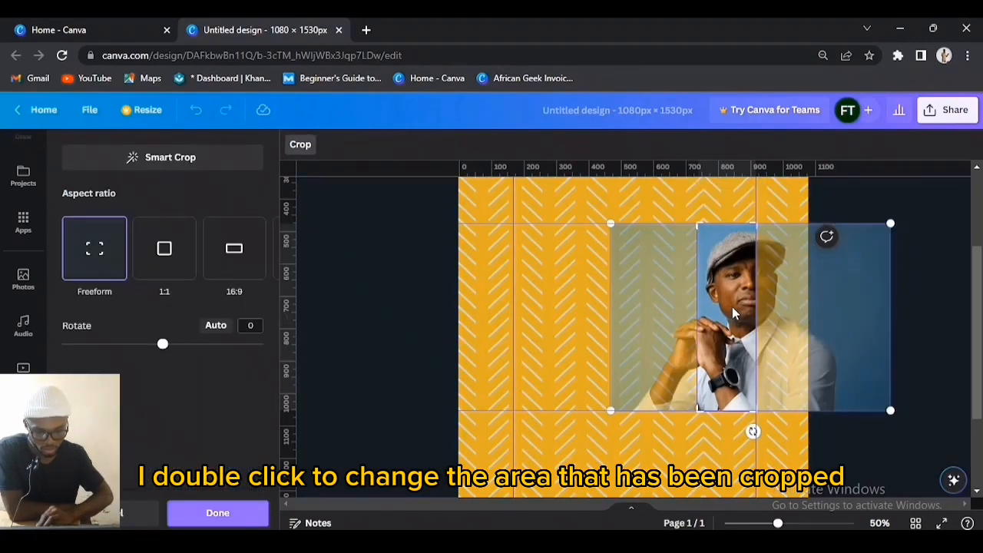
{"action": "left_click_drag", "start_coordinate": [732, 306], "coordinate": [696, 307]}
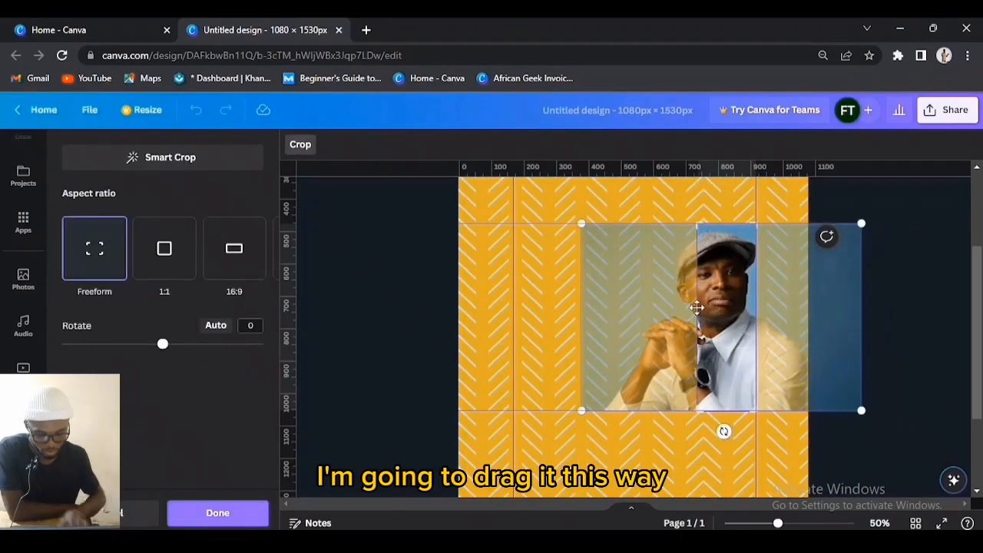
{"action": "double_click", "coordinate": [714, 319]}
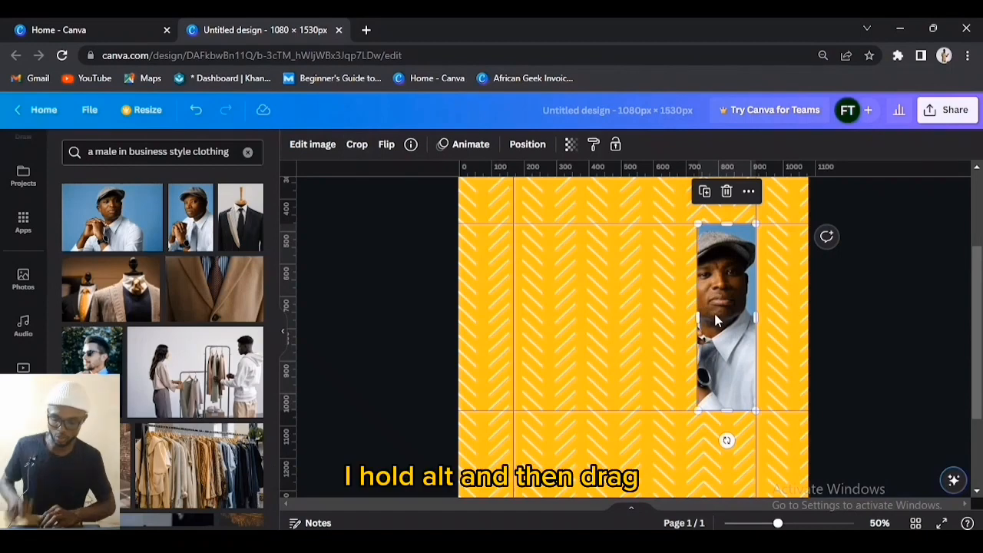
{"action": "left_click_drag", "start_coordinate": [714, 318], "coordinate": [647, 313]}
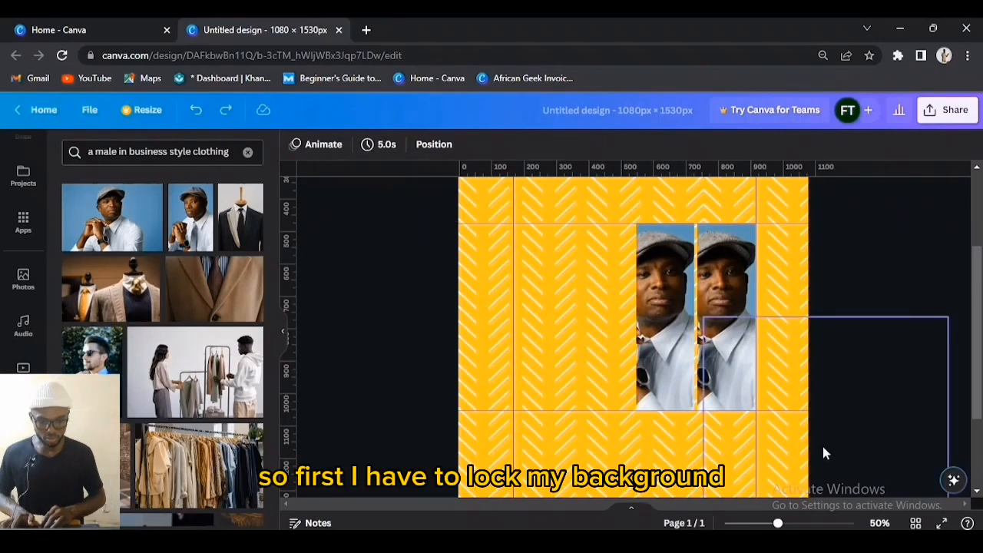
Step: Select the patterned background elements and lock them in place
{"action": "scroll", "coordinate": [823, 446], "scroll_direction": "up", "scroll_amount": 3}
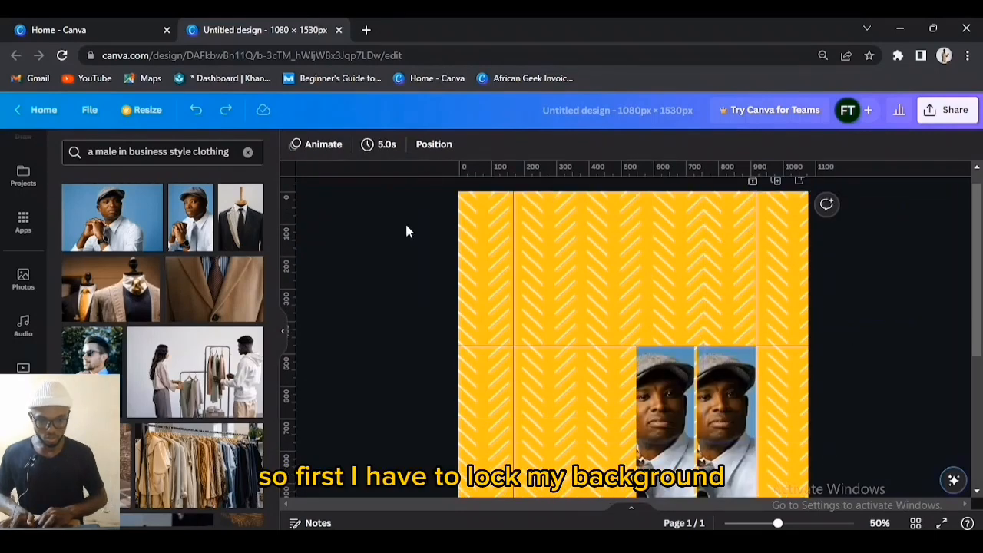
{"action": "left_click_drag", "start_coordinate": [405, 221], "coordinate": [841, 322]}
{"action": "left_click", "coordinate": [468, 145]}
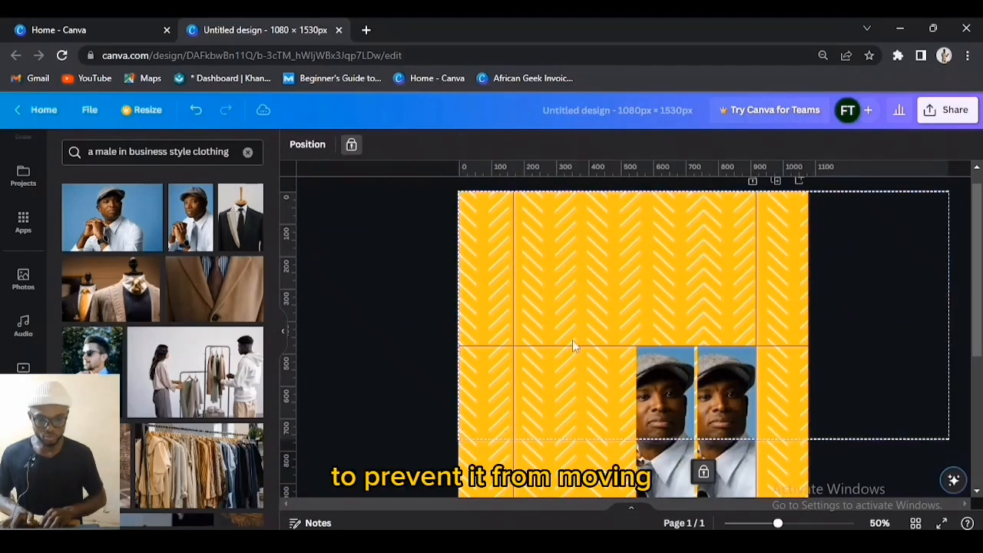
{"action": "scroll", "coordinate": [573, 343], "scroll_direction": "down", "scroll_amount": 3}
{"action": "left_click_drag", "start_coordinate": [405, 364], "coordinate": [857, 394]}
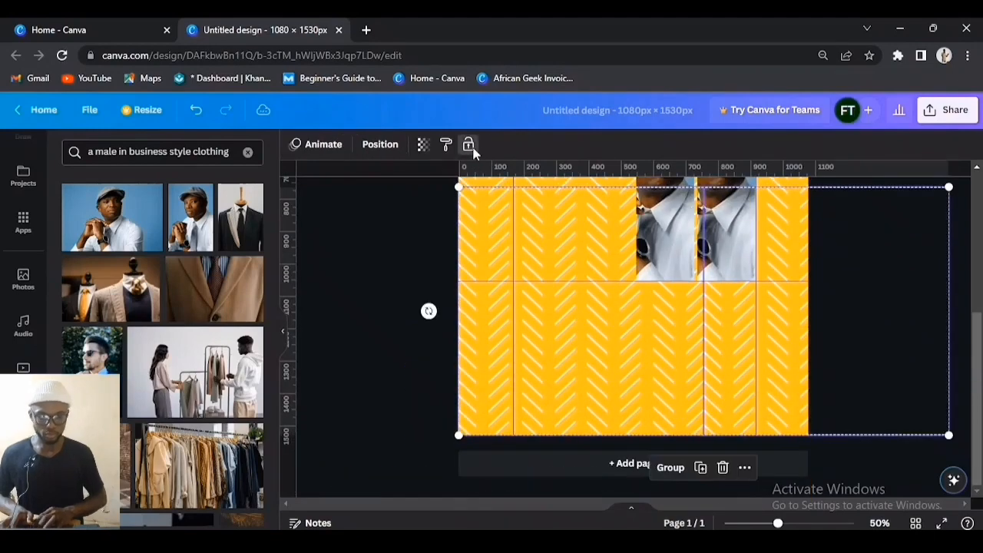
{"action": "left_click", "coordinate": [470, 146]}
{"action": "scroll", "coordinate": [768, 322], "scroll_direction": "up", "scroll_amount": 1}
{"action": "left_click_drag", "start_coordinate": [838, 316], "coordinate": [527, 300]}
{"action": "left_click", "coordinate": [187, 159]}
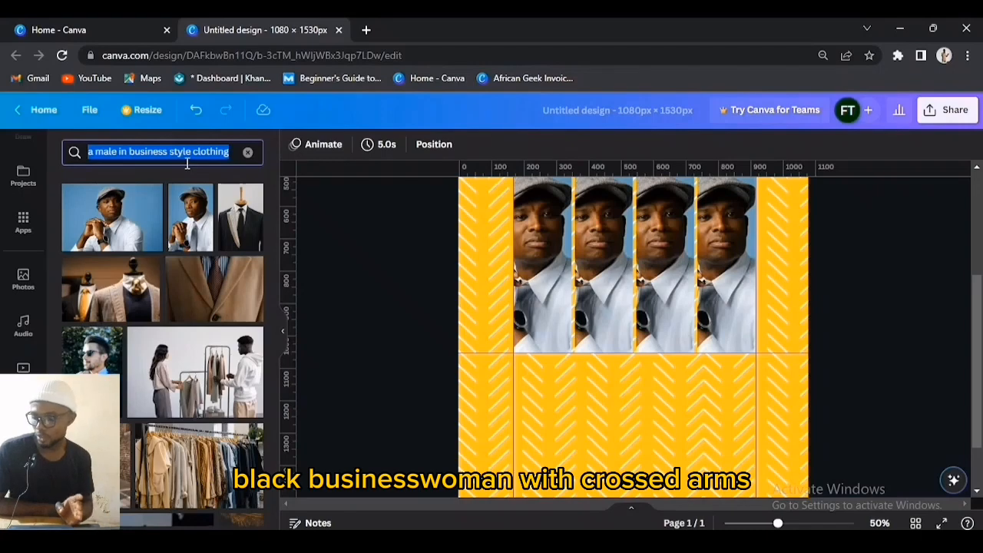
Step: Search 'gant black woman with crossed arms' and swap that portrait into the leftmost strip
{"action": "type", "text": "gant black woman with crossed arms"}
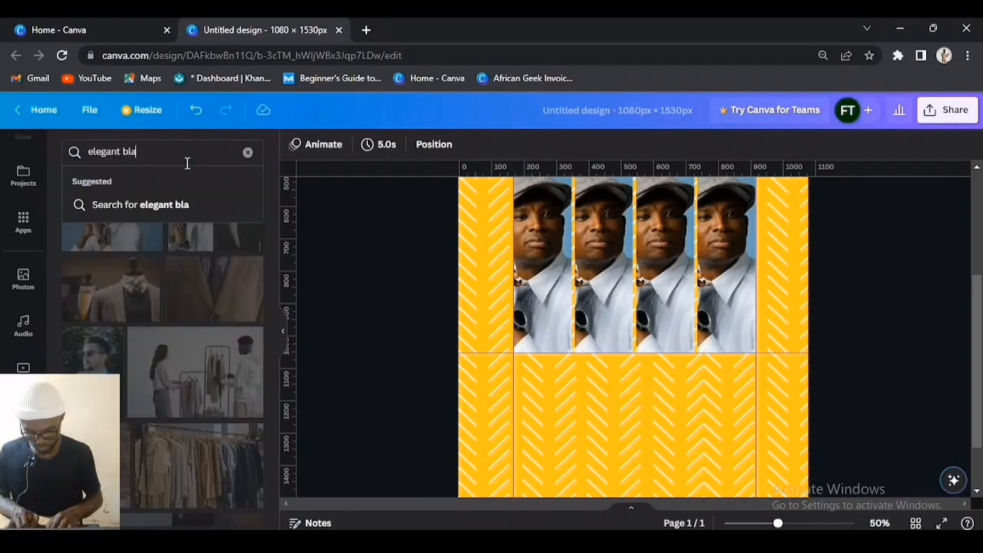
{"action": "key", "text": "Return"}
{"action": "scroll", "coordinate": [516, 279], "scroll_direction": "up", "scroll_amount": 2}
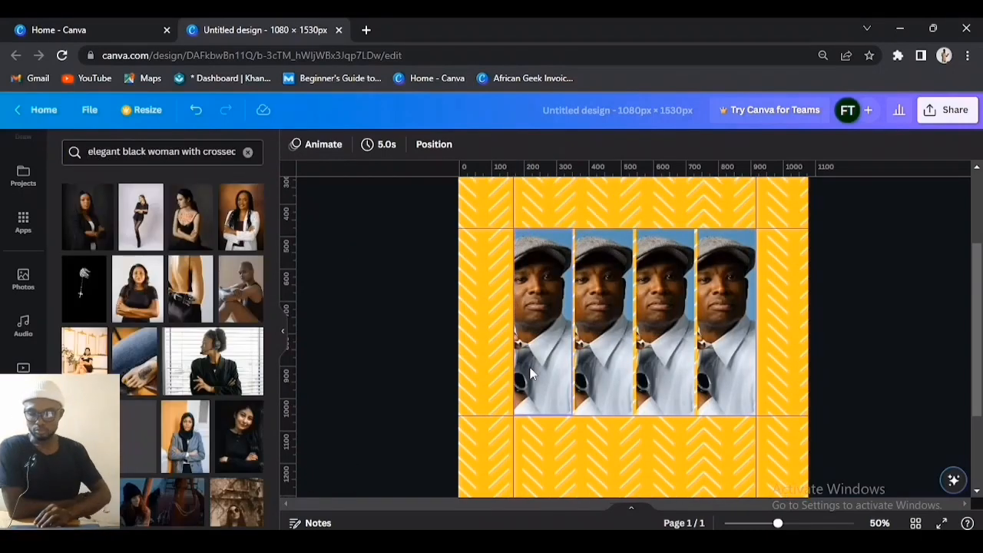
{"action": "left_click_drag", "start_coordinate": [90, 226], "coordinate": [540, 296]}
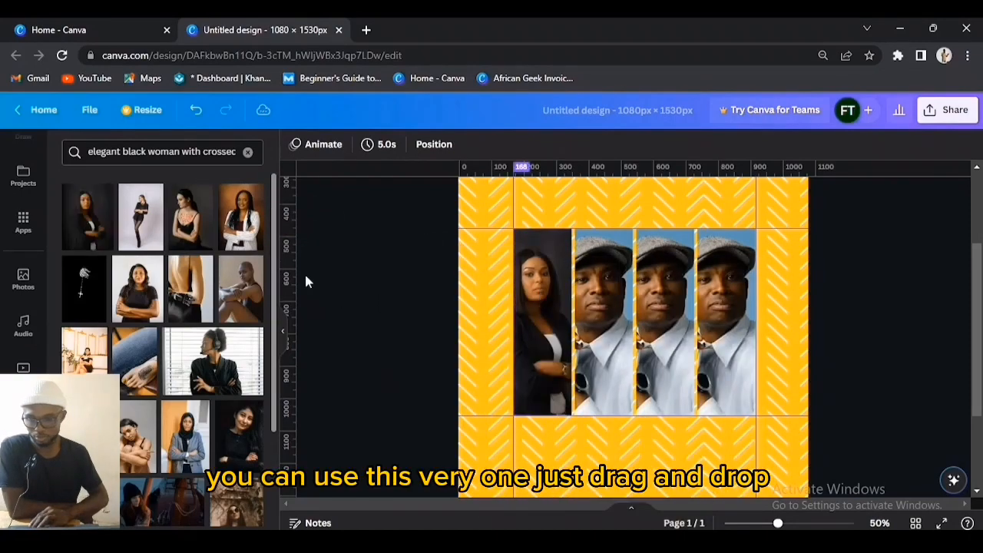
Step: Search 'man in black suit standing beside wooden tab' and fit the dreadlocked man's photo into the second strip
{"action": "left_click", "coordinate": [247, 151]}
{"action": "type", "text": "man in black suit standing beside wooden tab"}
{"action": "key", "text": "Return"}
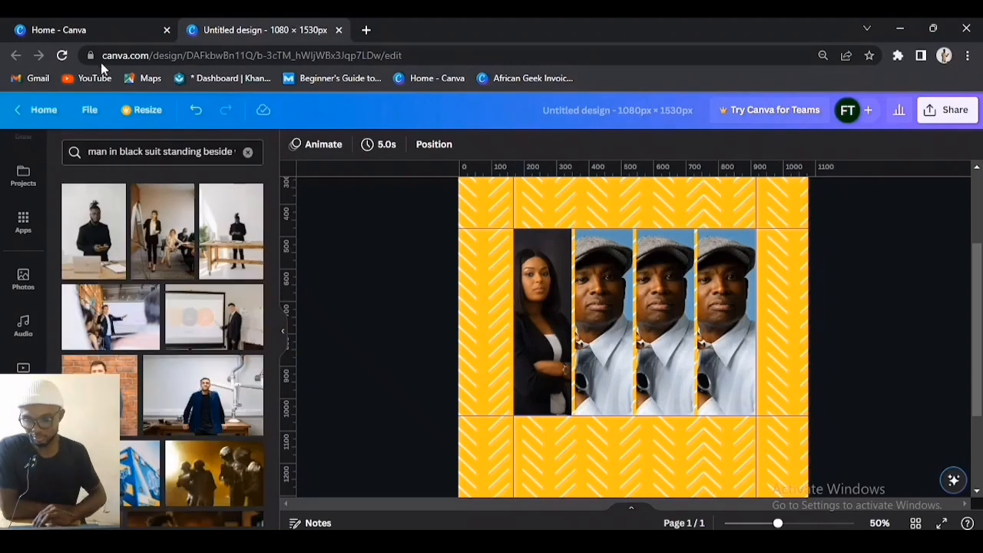
{"action": "left_click_drag", "start_coordinate": [95, 230], "coordinate": [601, 314]}
{"action": "double_click", "coordinate": [602, 318]}
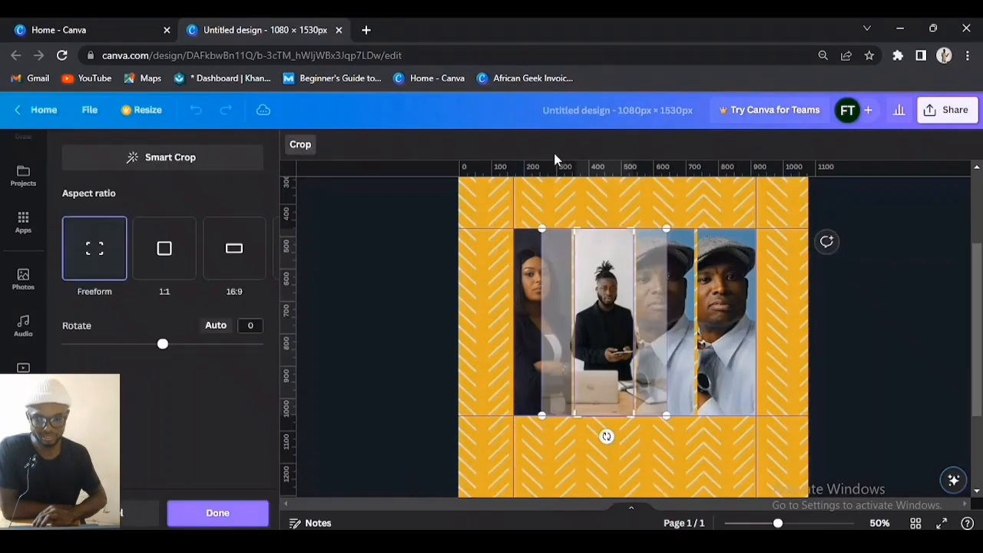
{"action": "left_click_drag", "start_coordinate": [555, 159], "coordinate": [541, 228]}
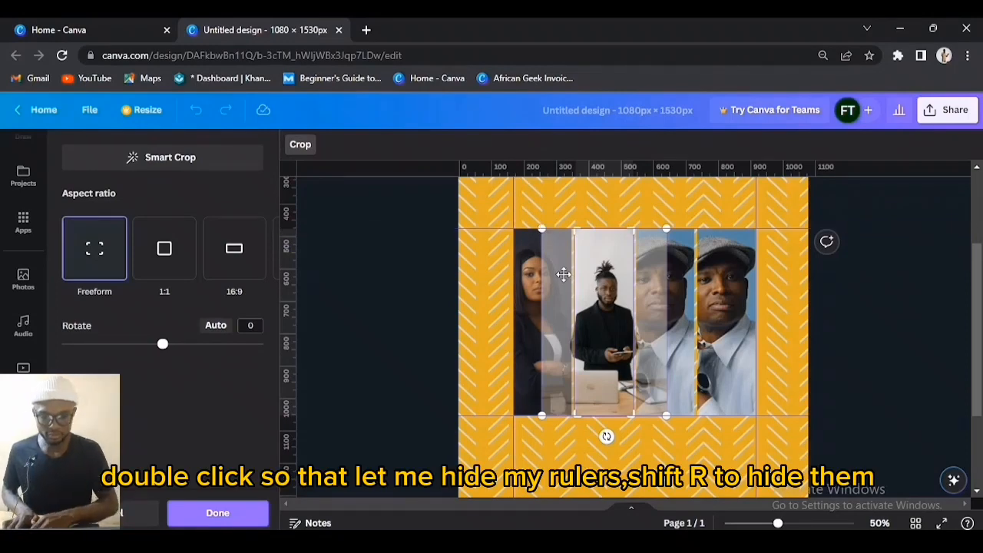
{"action": "key", "text": "shift+r"}
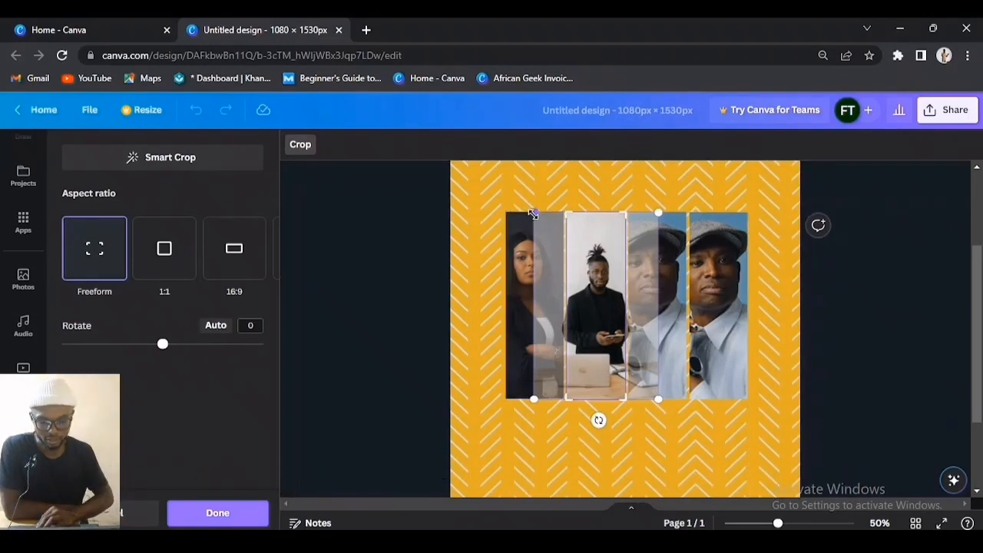
{"action": "left_click_drag", "start_coordinate": [533, 214], "coordinate": [516, 183]}
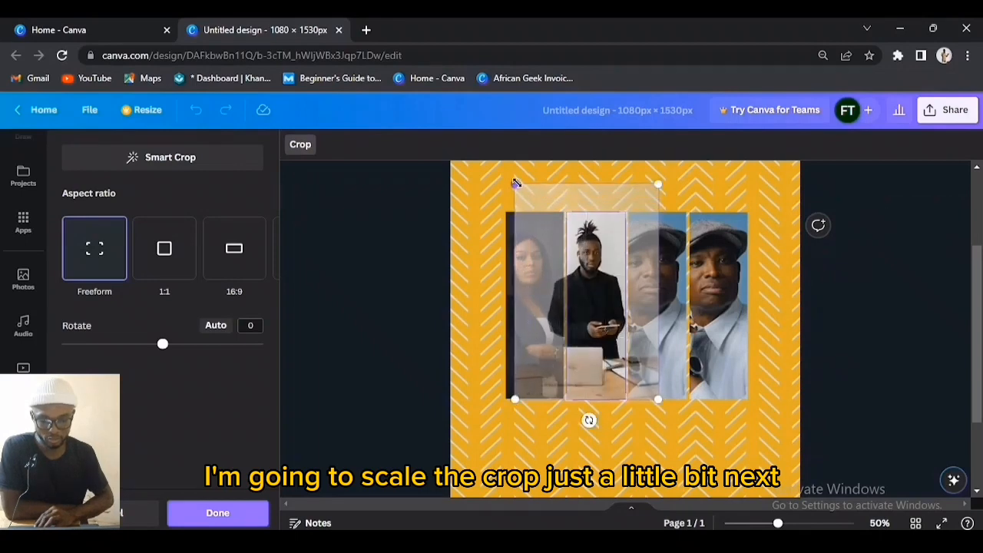
{"action": "key", "text": "Return"}
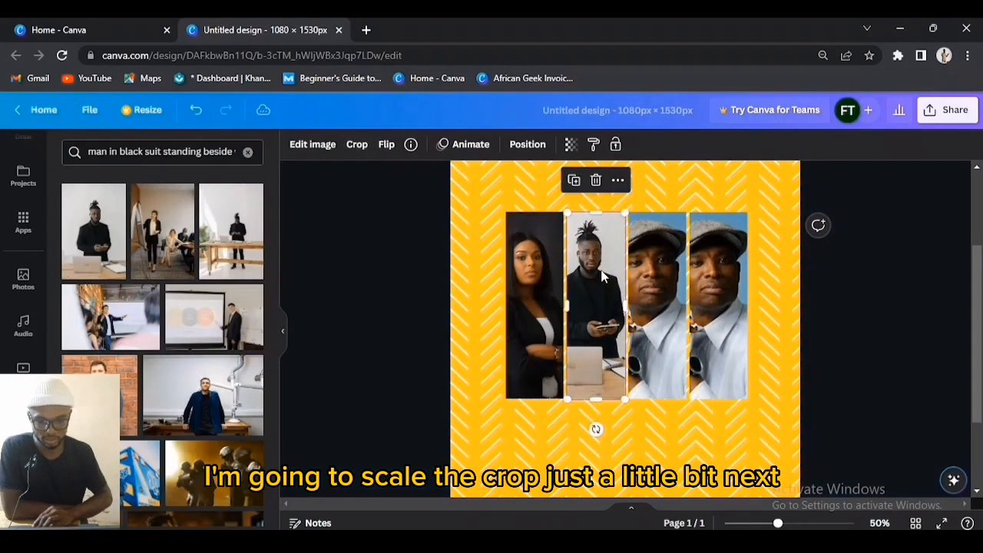
Step: Search 'stylish men posing togather' and fit the man-in-orange photo into the third strip
{"action": "left_click", "coordinate": [212, 155]}
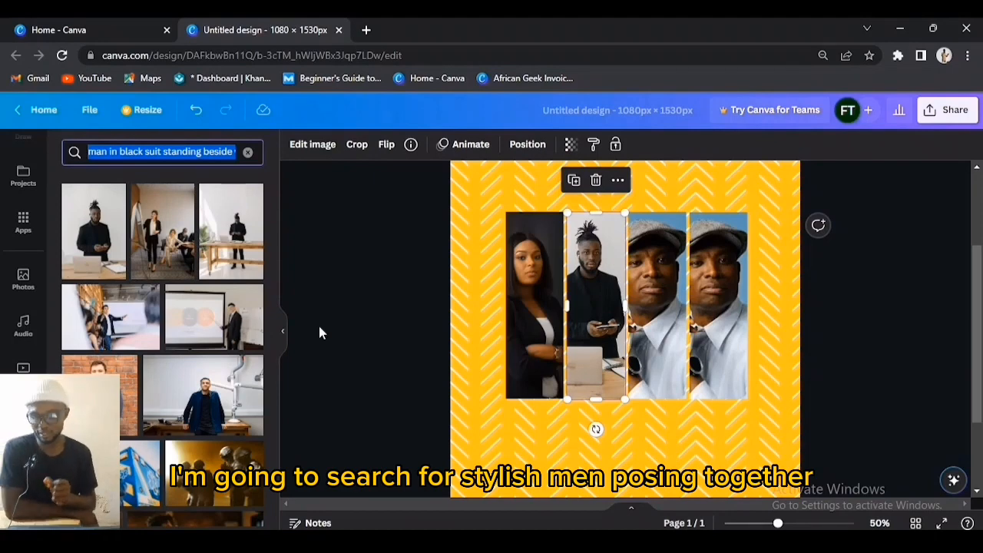
{"action": "type", "text": "stylish men posing togather"}
{"action": "key", "text": "Return"}
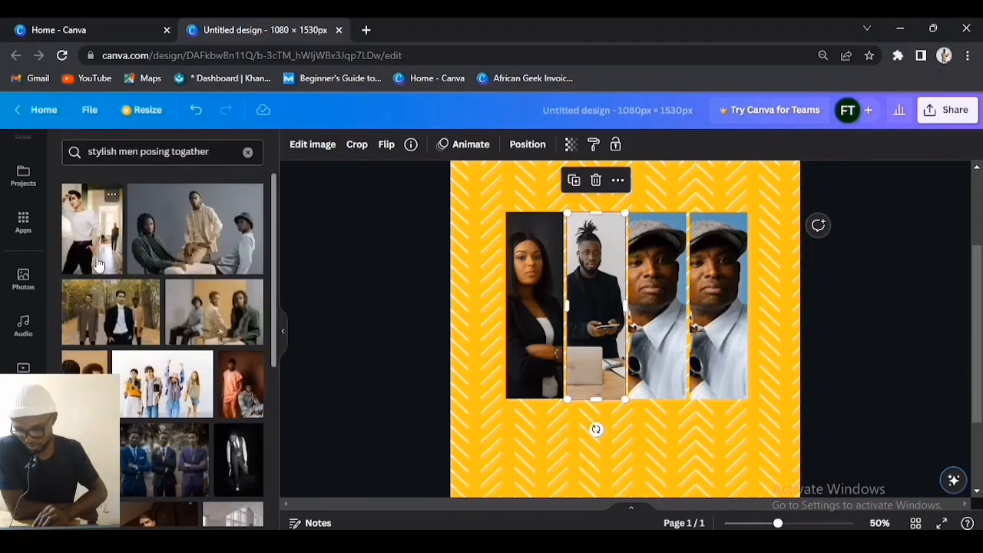
{"action": "left_click_drag", "start_coordinate": [246, 403], "coordinate": [667, 332]}
{"action": "double_click", "coordinate": [665, 331]}
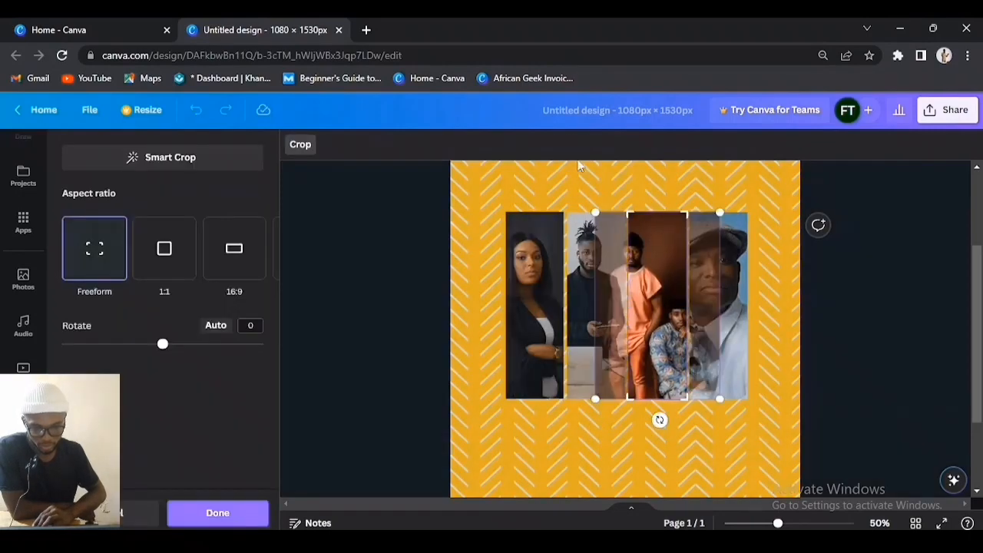
{"action": "left_click_drag", "start_coordinate": [595, 212], "coordinate": [527, 155]}
{"action": "left_click_drag", "start_coordinate": [673, 303], "coordinate": [735, 357]}
{"action": "left_click", "coordinate": [738, 447]}
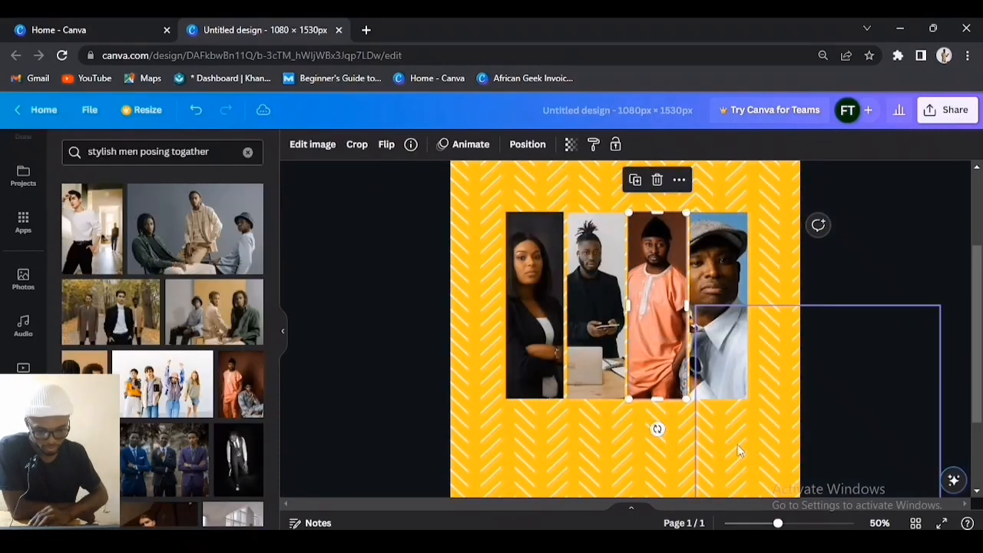
{"action": "double_click", "coordinate": [663, 347]}
{"action": "left_click_drag", "start_coordinate": [660, 336], "coordinate": [659, 342]}
{"action": "left_click", "coordinate": [545, 450]}
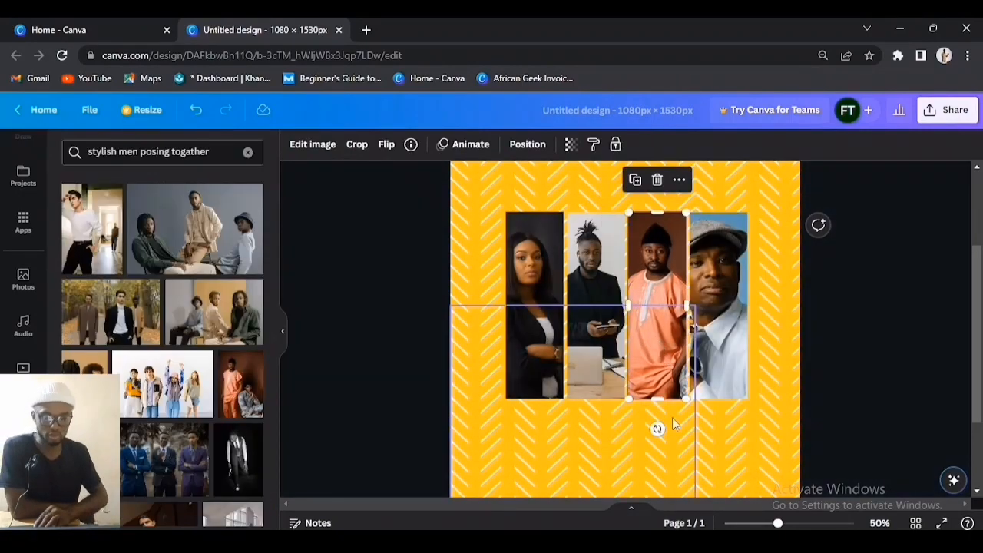
{"action": "left_click", "coordinate": [794, 434]}
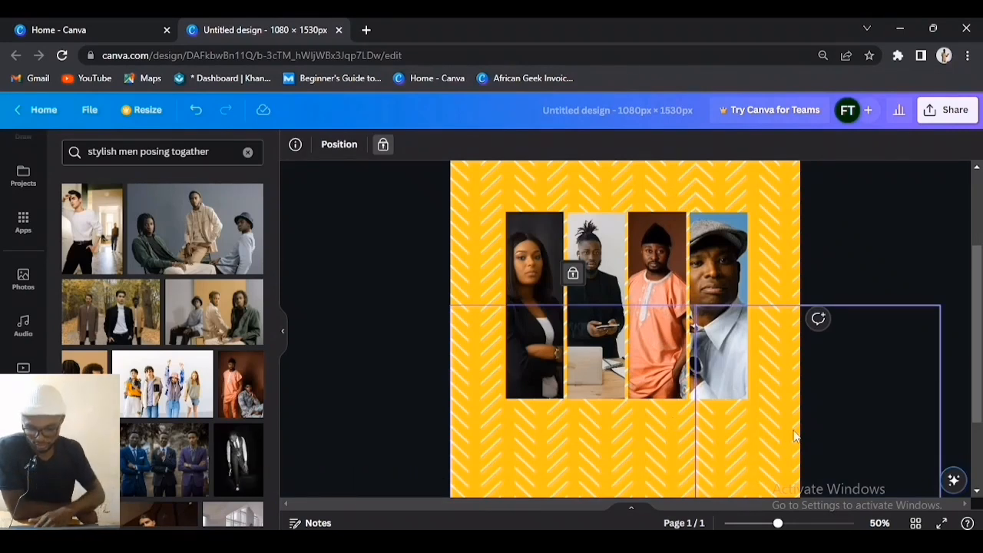
Step: Add a blue square and move it just above the first photo strip
{"action": "key", "text": "r"}
{"action": "left_click", "coordinate": [358, 144]}
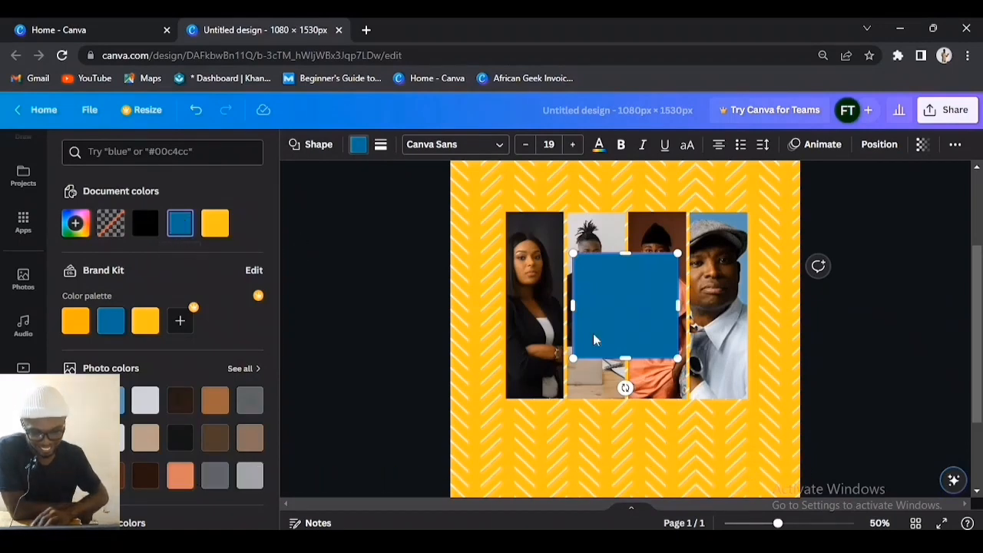
{"action": "left_click_drag", "start_coordinate": [593, 333], "coordinate": [567, 166]}
{"action": "scroll", "coordinate": [553, 230], "scroll_direction": "up", "scroll_amount": 2}
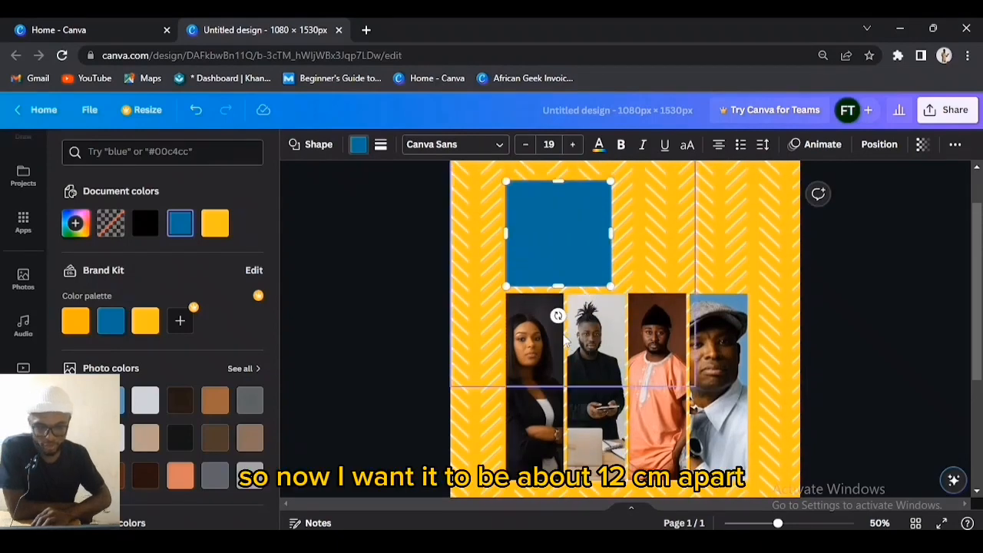
{"action": "key", "text": "Down"}
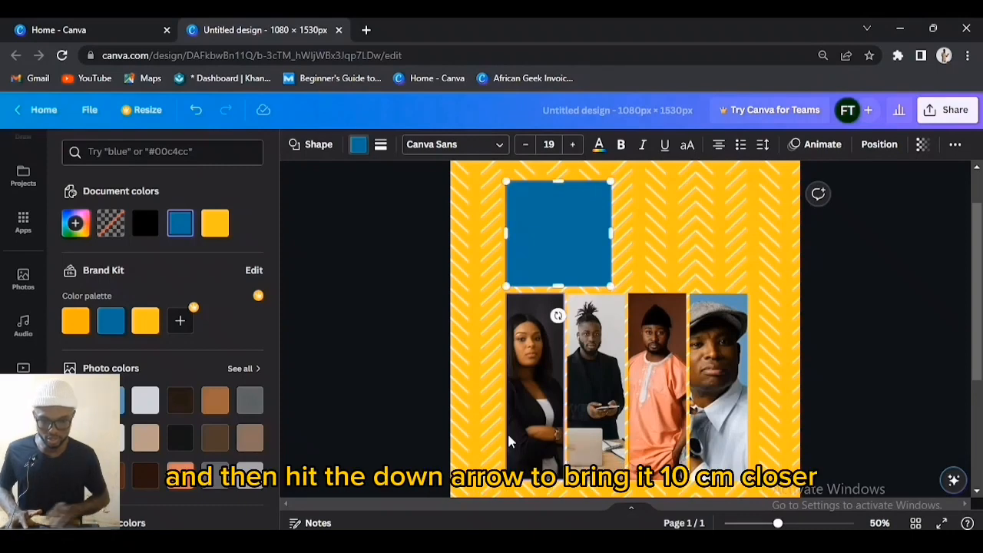
{"action": "left_click", "coordinate": [563, 235]}
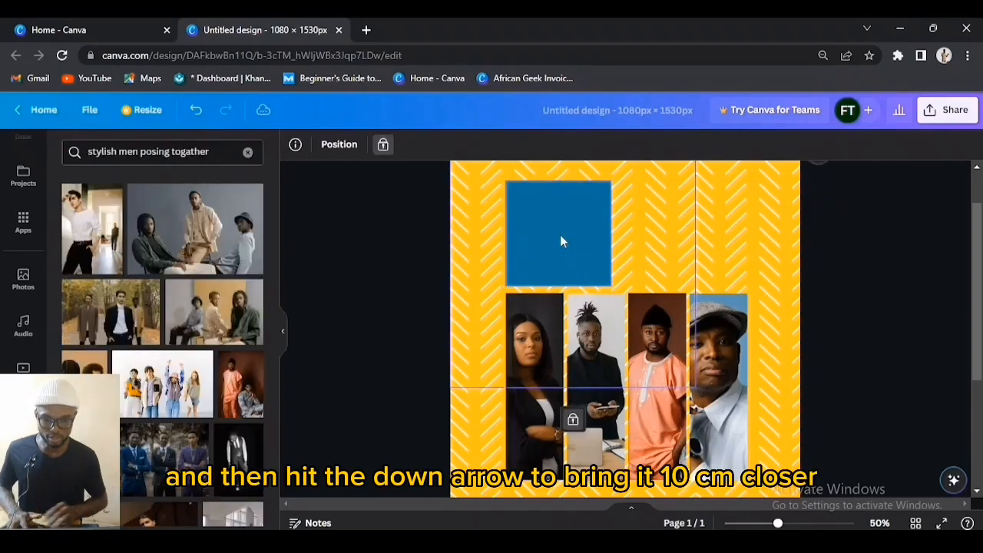
{"action": "left_click", "coordinate": [560, 241]}
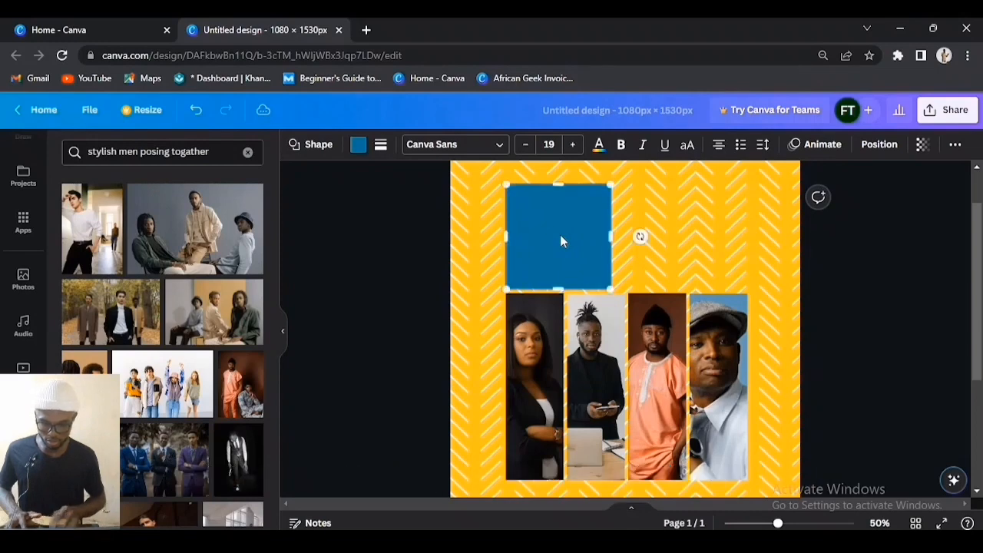
{"action": "key", "text": "Down"}
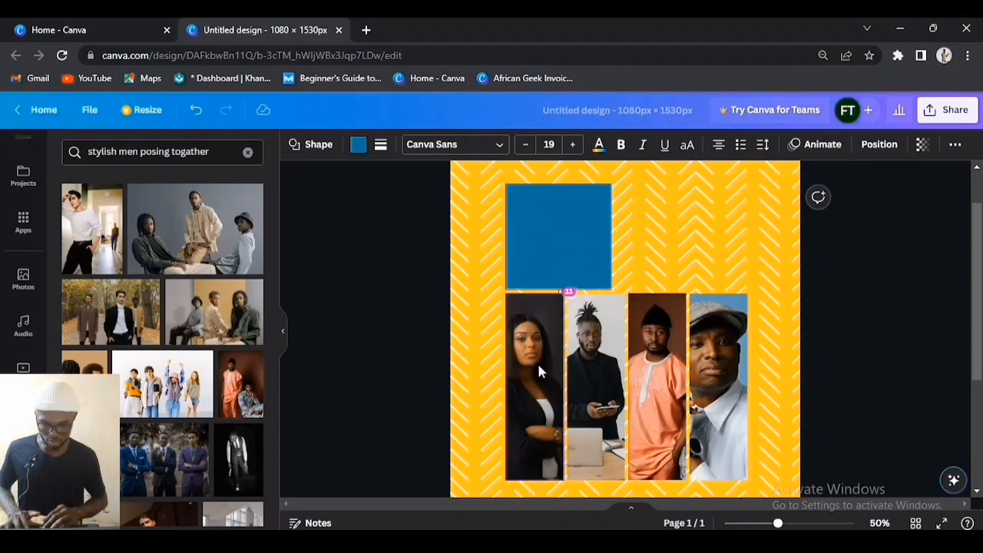
{"action": "key", "text": "Down"}
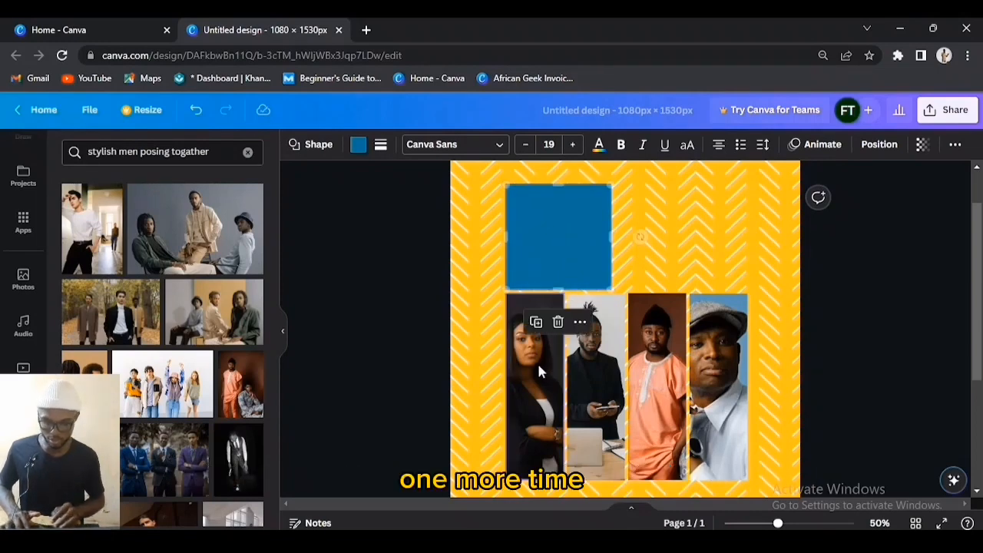
{"action": "key", "text": "Down"}
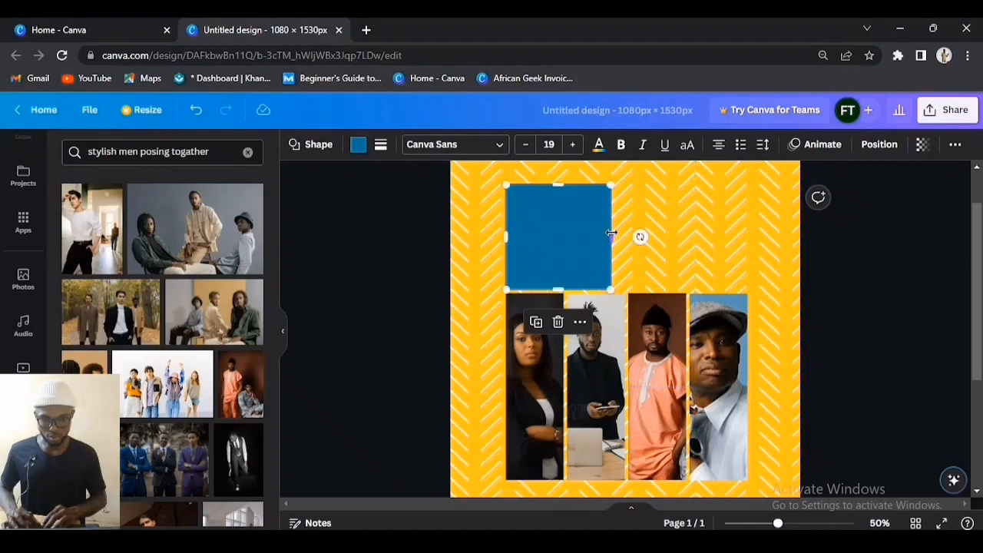
Step: Narrow the blue rectangle to match the first strip's 179 px width
{"action": "left_click_drag", "start_coordinate": [610, 233], "coordinate": [563, 242]}
{"action": "scroll", "coordinate": [563, 243], "scroll_direction": "up", "scroll_amount": 3}
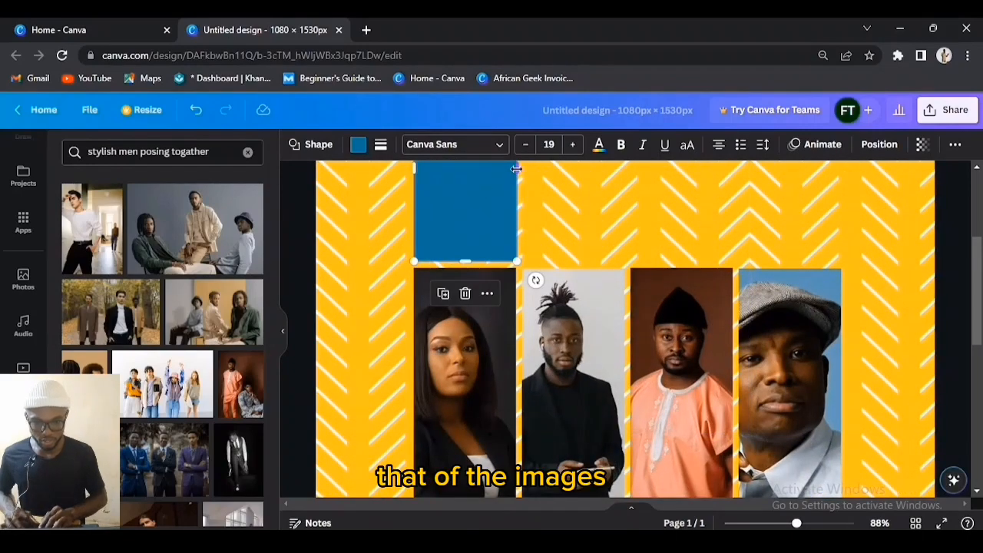
{"action": "left_click_drag", "start_coordinate": [512, 169], "coordinate": [513, 170]}
{"action": "left_click", "coordinate": [546, 233]}
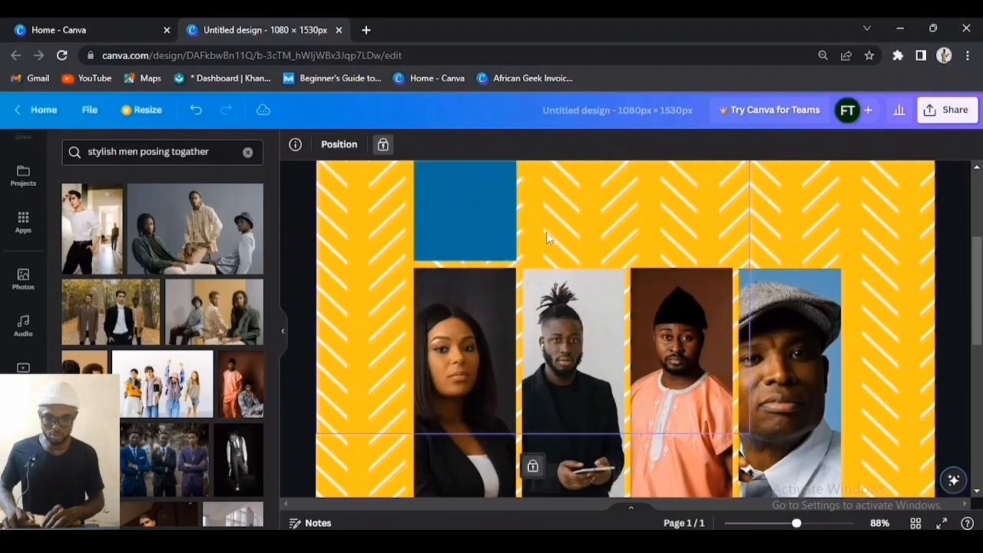
{"action": "scroll", "coordinate": [494, 228], "scroll_direction": "up", "scroll_amount": 5}
{"action": "scroll", "coordinate": [553, 235], "scroll_direction": "down", "scroll_amount": 5}
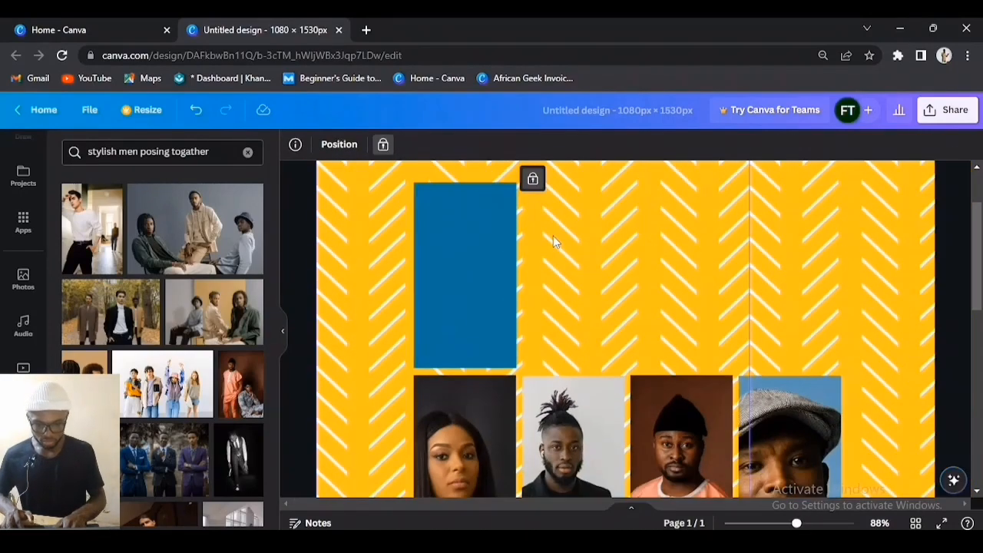
{"action": "left_click", "coordinate": [467, 192]}
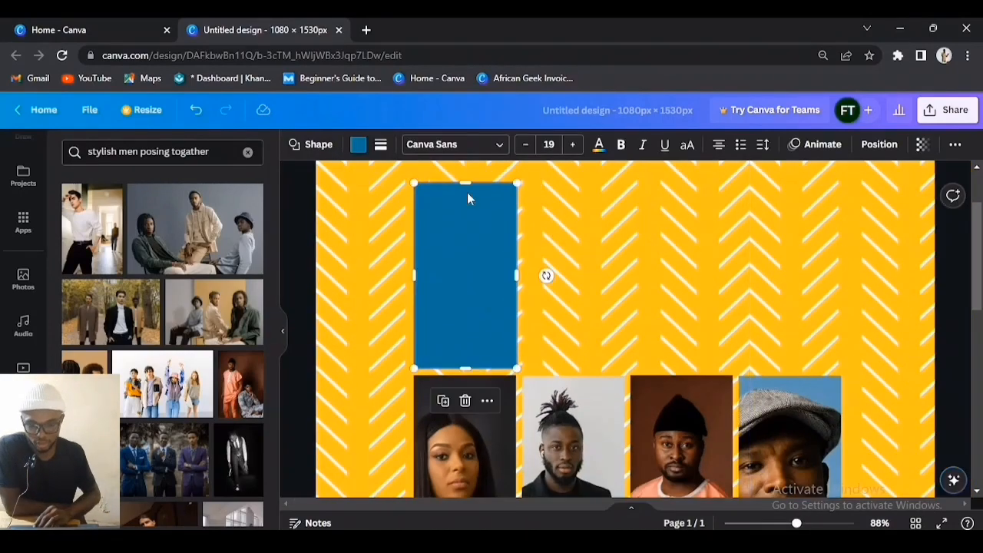
Step: Set the blue rectangle's height to 208.9 px and nudge it down just above the woman's strip
{"action": "left_click", "coordinate": [880, 144]}
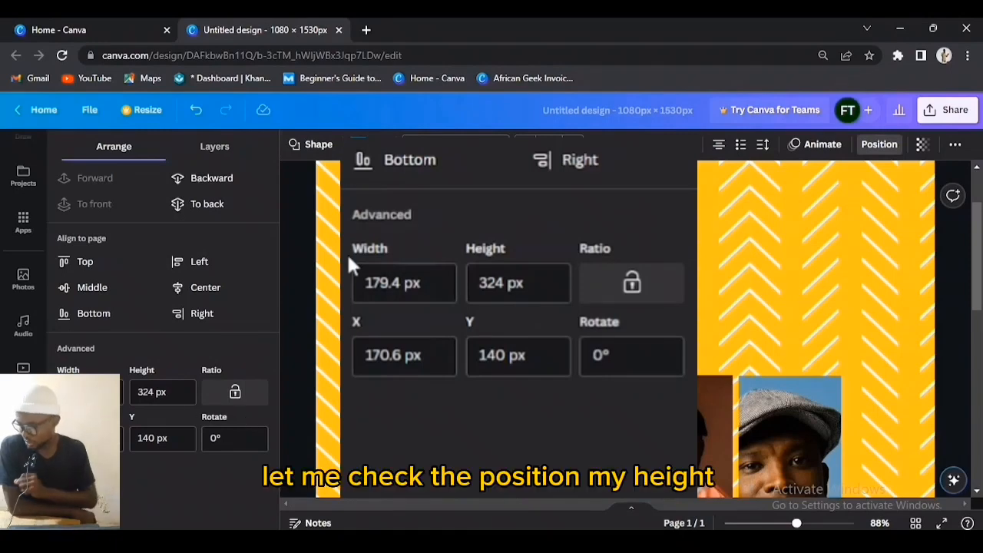
{"action": "left_click", "coordinate": [146, 393]}
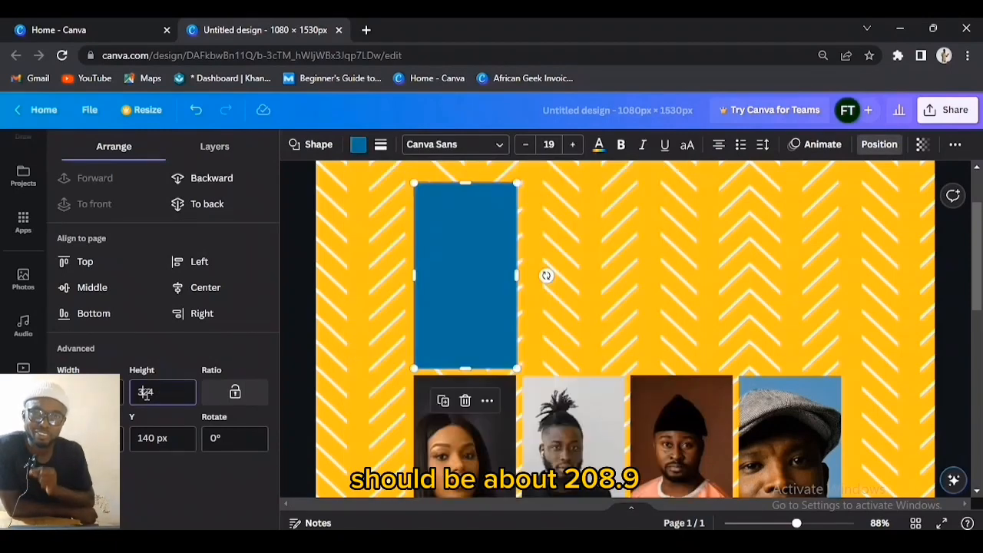
{"action": "type", "text": "208.9"}
{"action": "key", "text": "Return"}
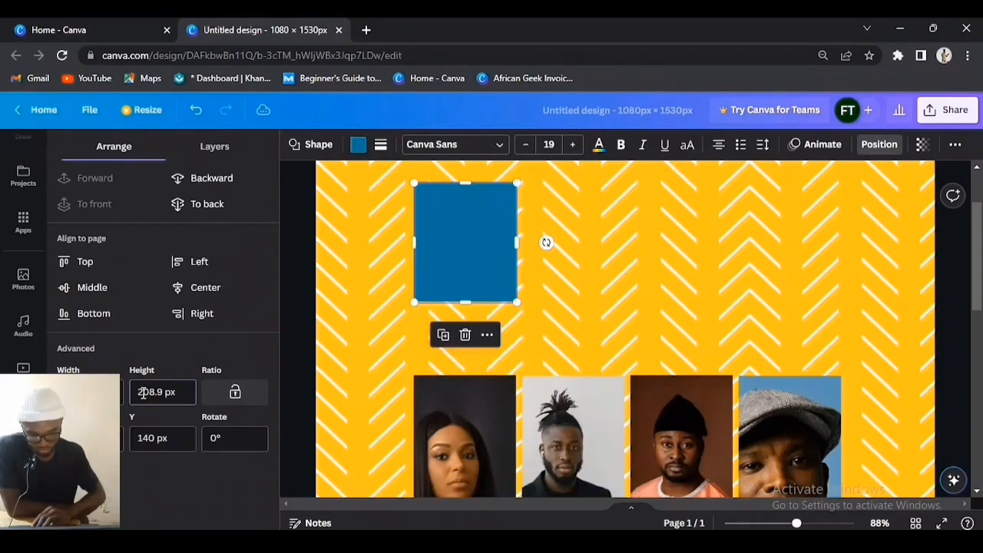
{"action": "left_click_drag", "start_coordinate": [488, 232], "coordinate": [484, 285]}
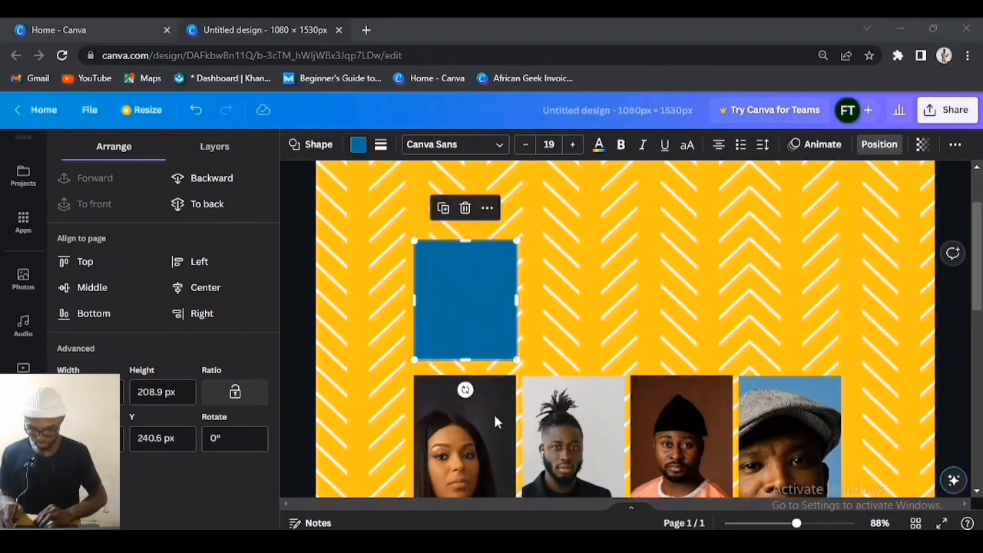
{"action": "left_click", "coordinate": [493, 415]}
{"action": "left_click", "coordinate": [475, 300]}
{"action": "key", "text": "shift+Down"}
{"action": "key", "text": "shift+Down"}
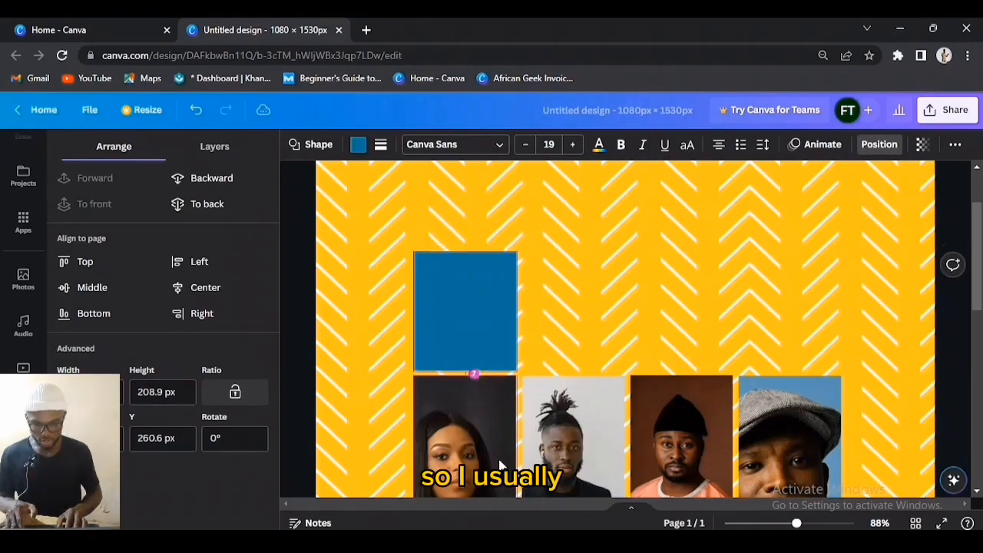
{"action": "key", "text": "shift+Up"}
{"action": "key", "text": "Down"}
{"action": "key", "text": "Down"}
{"action": "key", "text": "Down"}
{"action": "key", "text": "Down"}
{"action": "key", "text": "Down"}
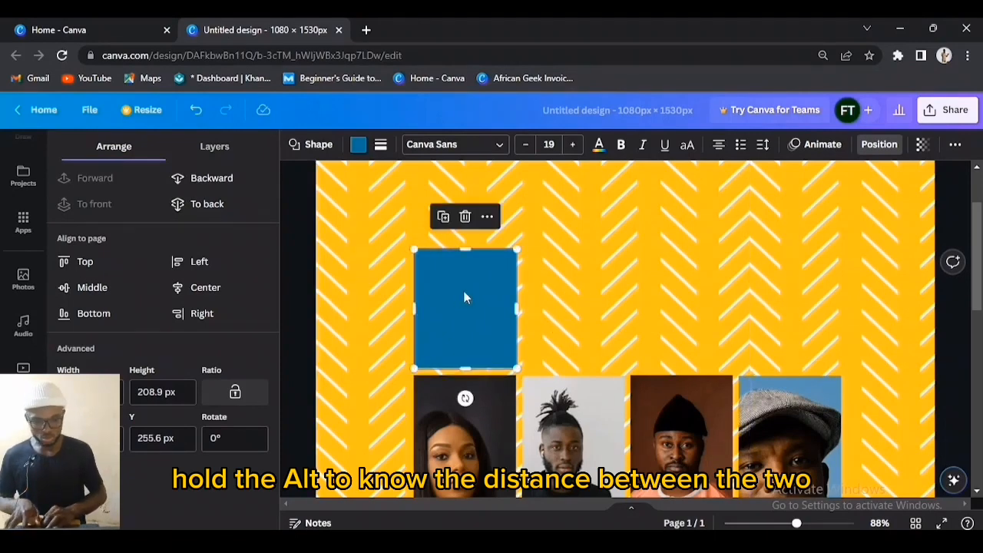
Step: Copy the blue rectangle over all four photos, stretch the middle two to 324 px, and select the row
{"action": "left_click_drag", "start_coordinate": [464, 294], "coordinate": [786, 296]}
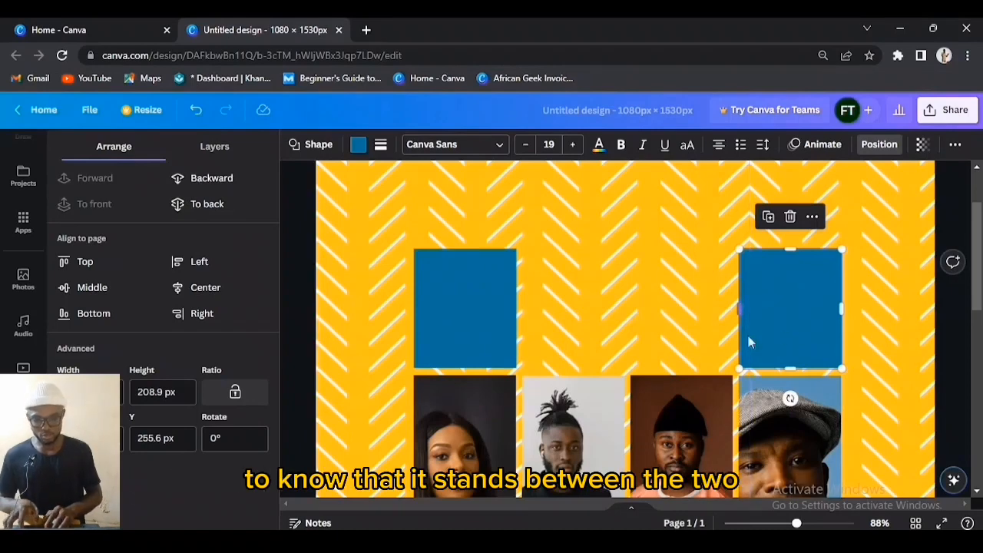
{"action": "left_click_drag", "start_coordinate": [454, 321], "coordinate": [561, 325]}
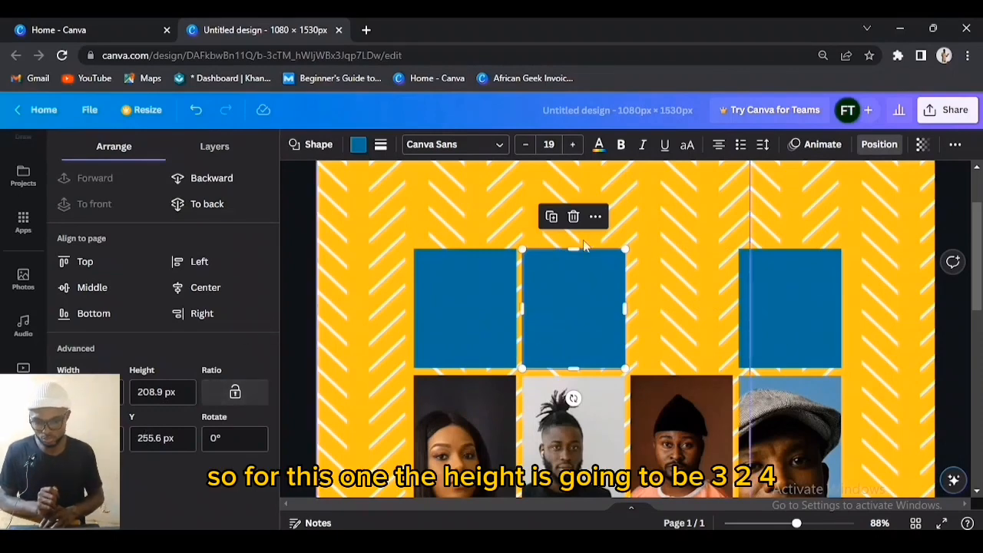
{"action": "left_click_drag", "start_coordinate": [577, 249], "coordinate": [576, 184]}
{"action": "left_click_drag", "start_coordinate": [582, 277], "coordinate": [689, 276]}
{"action": "scroll", "coordinate": [716, 275], "scroll_direction": "down", "scroll_amount": 3}
{"action": "left_click_drag", "start_coordinate": [536, 249], "coordinate": [675, 406]}
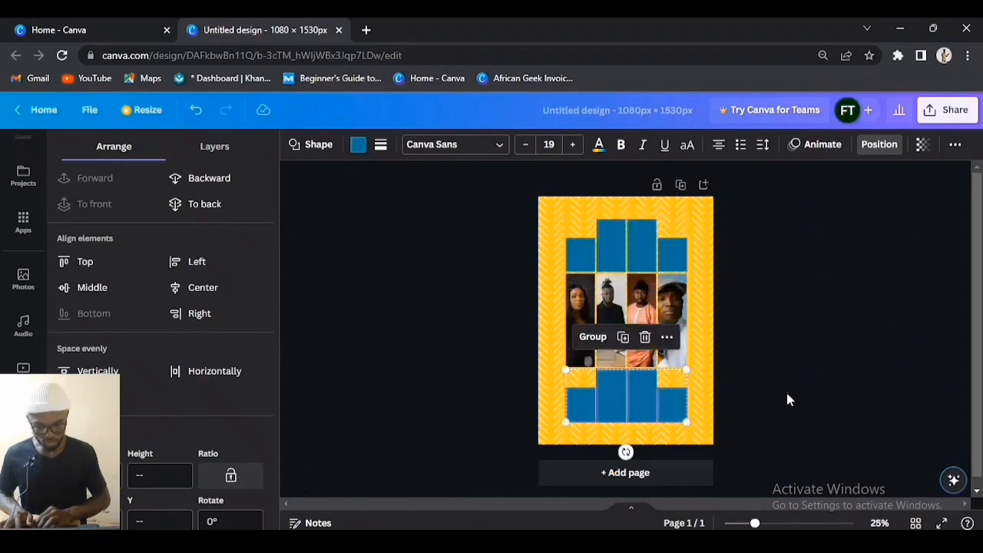
Step: Place the copied row below the photos and raise its outer two blocks to mirror the top
{"action": "left_click", "coordinate": [785, 390]}
{"action": "left_click", "coordinate": [667, 405]}
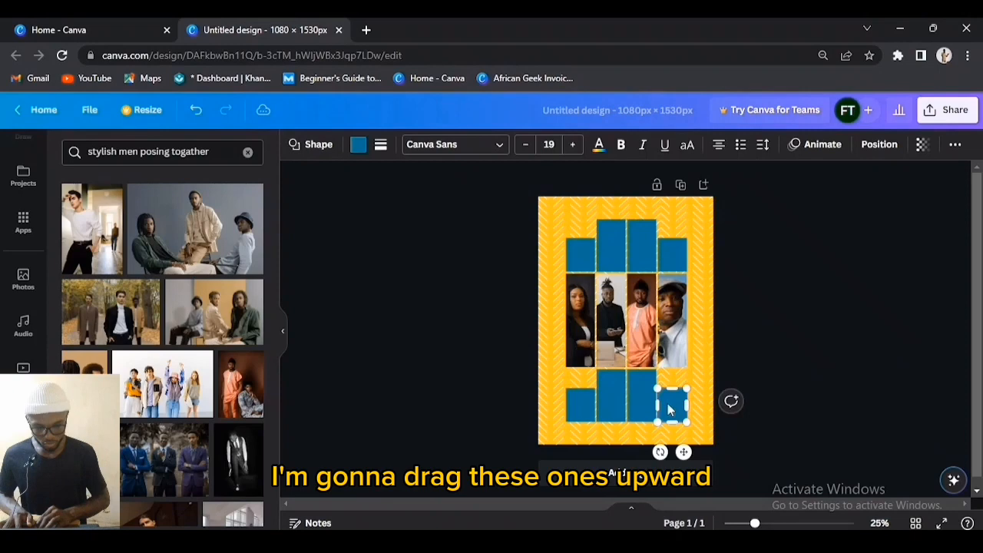
{"action": "left_click", "coordinate": [572, 412], "text": "shift"}
{"action": "left_click_drag", "start_coordinate": [572, 415], "coordinate": [572, 396]}
Step: Add a new text box and move it onto the top-left blue block
{"action": "left_click", "coordinate": [770, 318]}
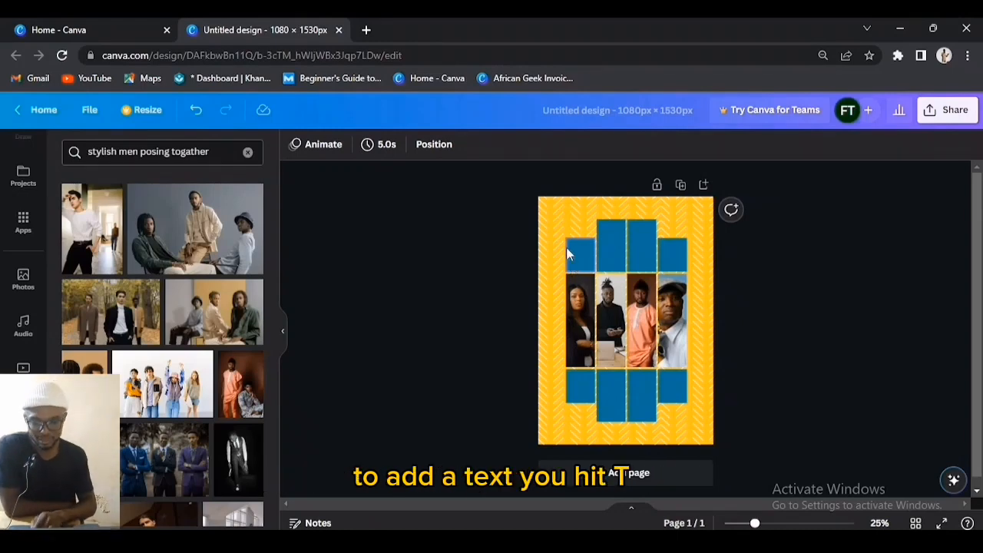
{"action": "key", "text": "t"}
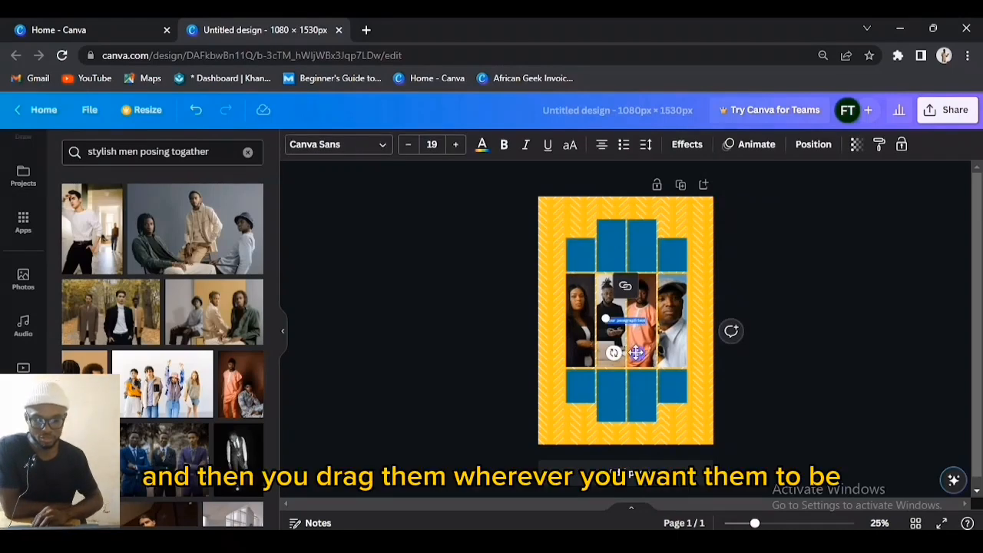
{"action": "left_click_drag", "start_coordinate": [637, 352], "coordinate": [598, 279]}
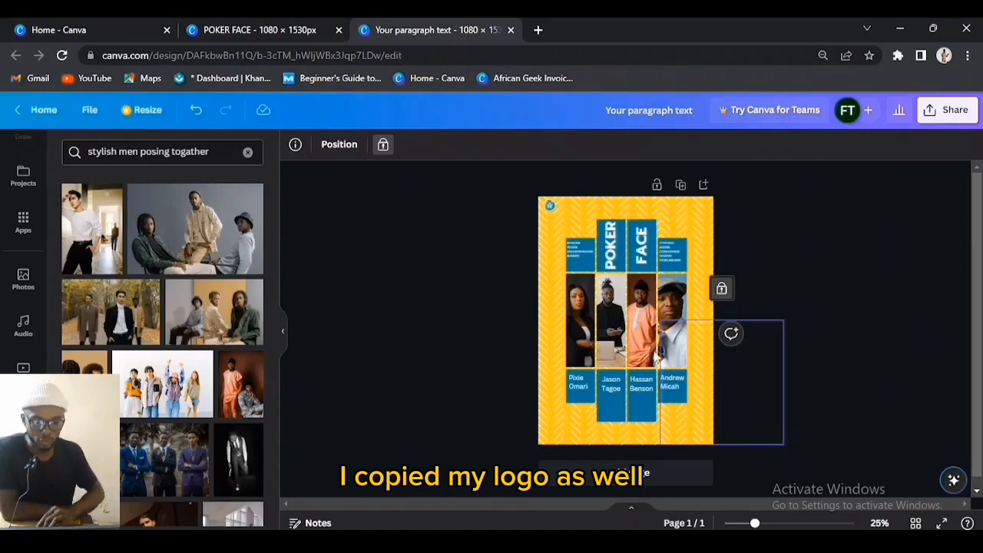
Step: Zoom in to 75% to inspect the AFRICAN YOUTH ENTERPRENUERS' SUMMIT text in the top-left block
{"action": "left_click", "coordinate": [580, 249]}
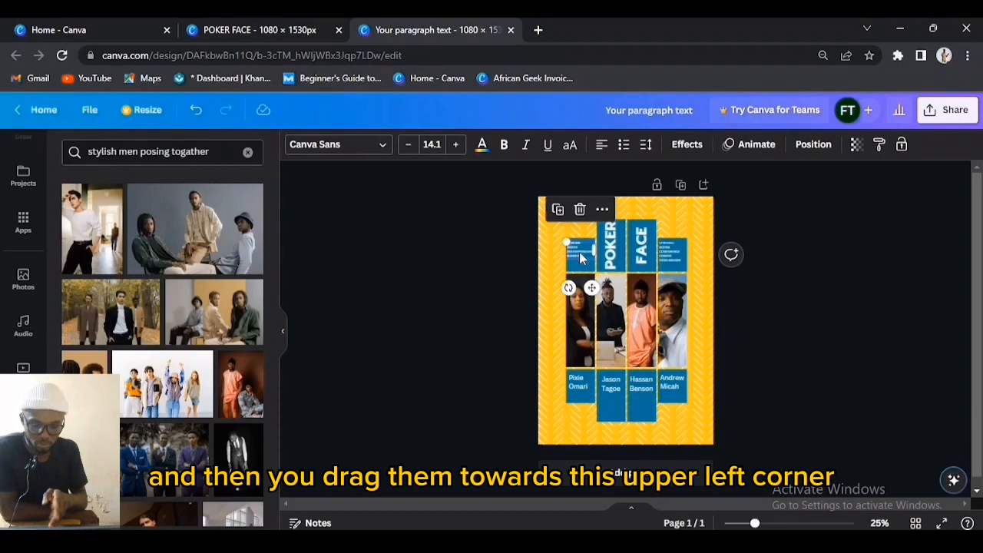
{"action": "scroll", "coordinate": [581, 259], "scroll_direction": "up", "scroll_amount": 3}
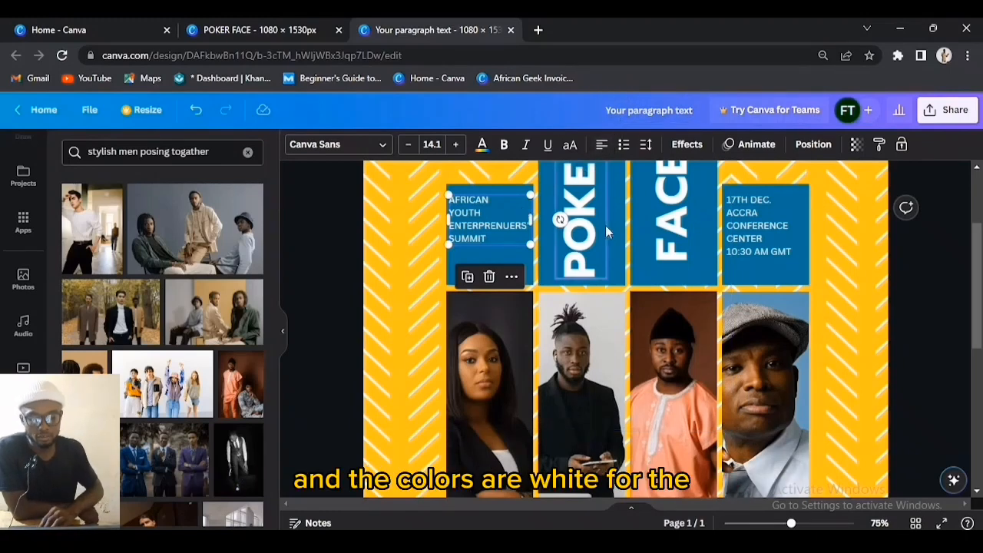
{"action": "scroll", "coordinate": [605, 225], "scroll_direction": "up", "scroll_amount": 1}
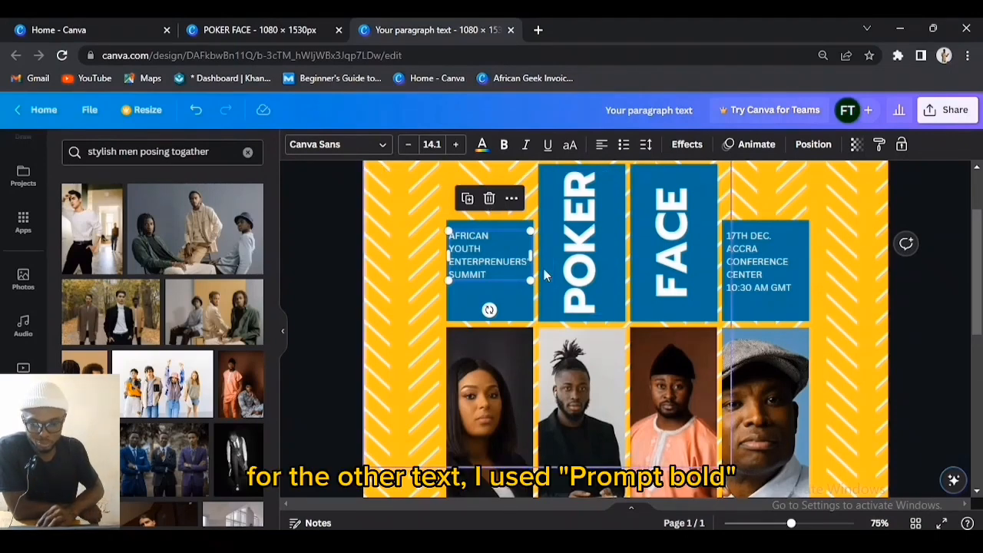
{"action": "left_click", "coordinate": [608, 361]}
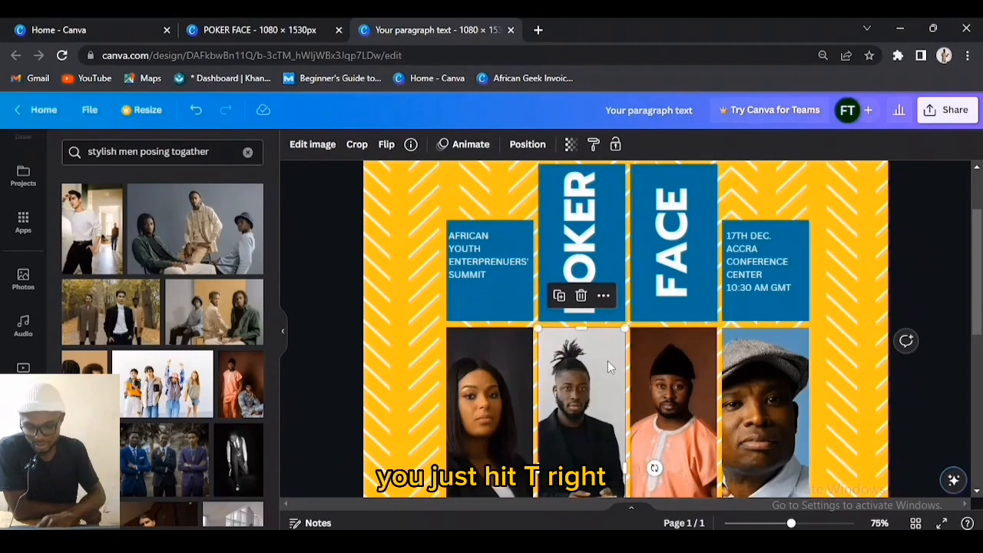
{"action": "key", "text": "t"}
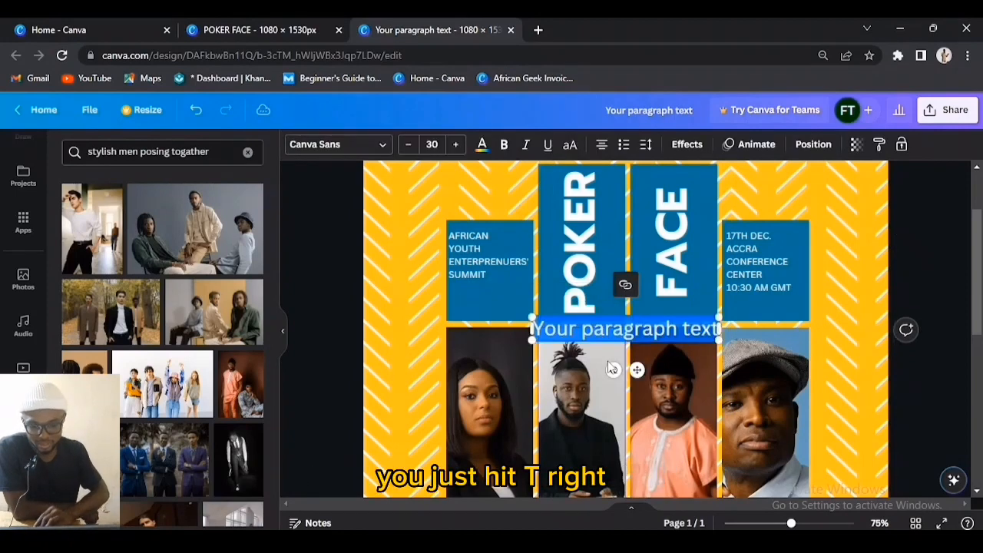
{"action": "left_click", "coordinate": [375, 152]}
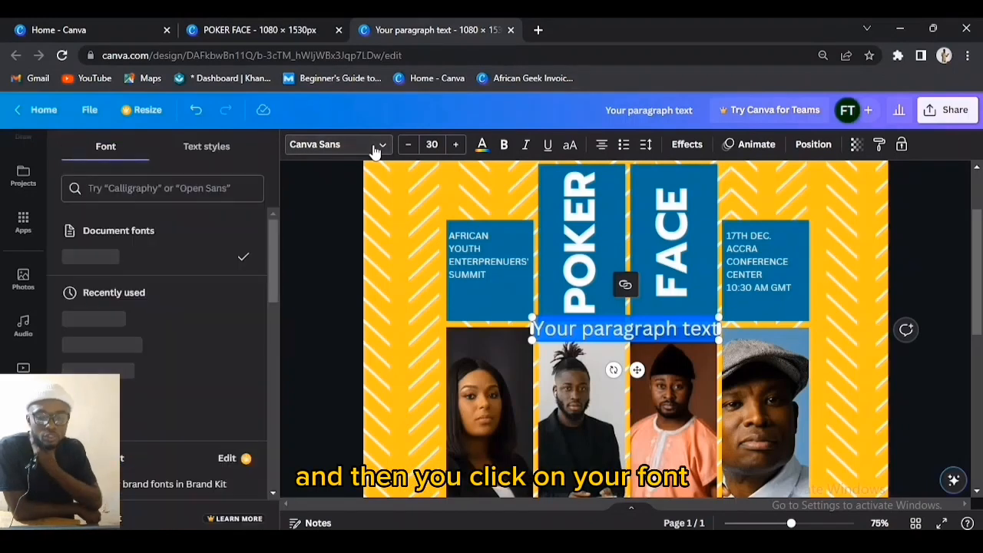
{"action": "left_click", "coordinate": [223, 188]}
{"action": "type", "text": "pr"}
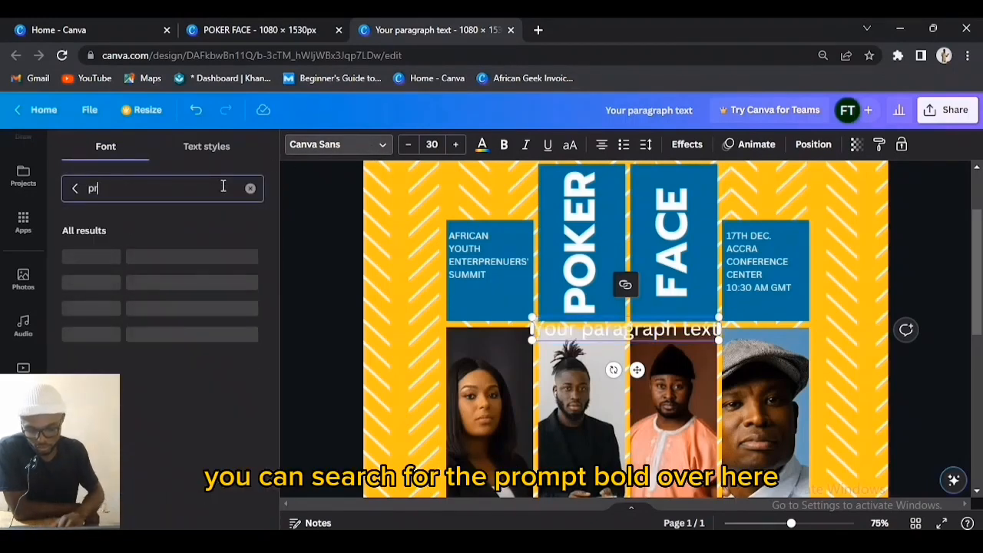
{"action": "type", "text": "omp"}
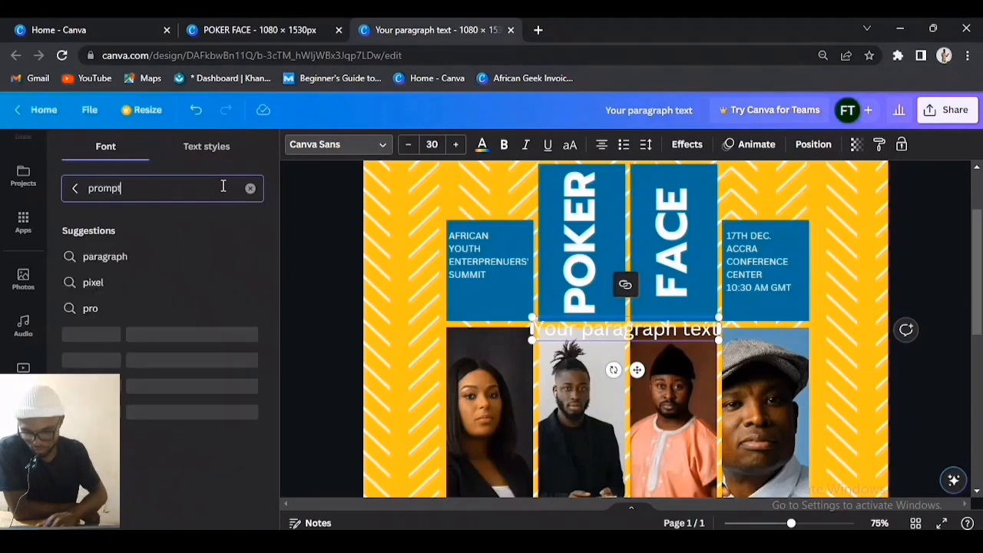
{"action": "type", "text": "t"}
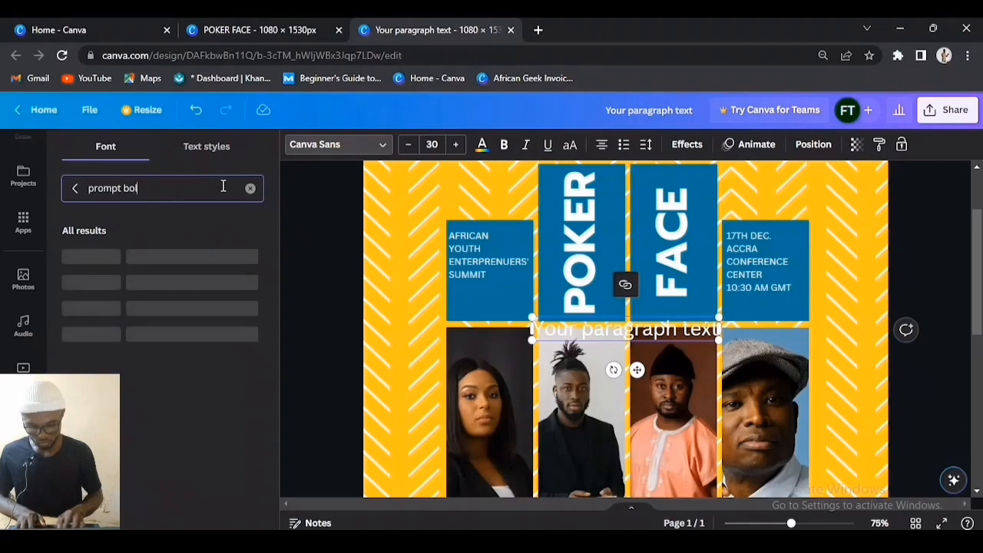
{"action": "type", "text": "ld"}
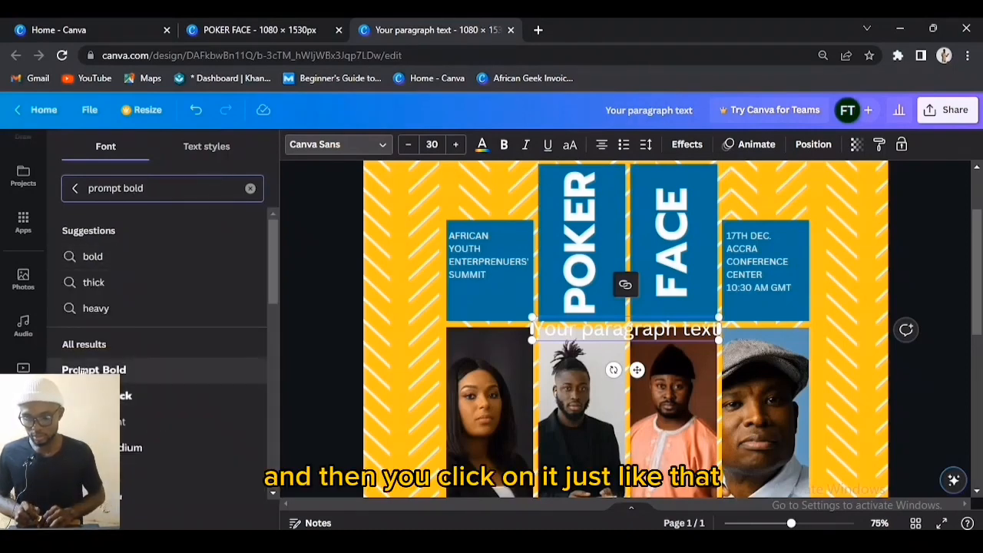
{"action": "left_click", "coordinate": [100, 369]}
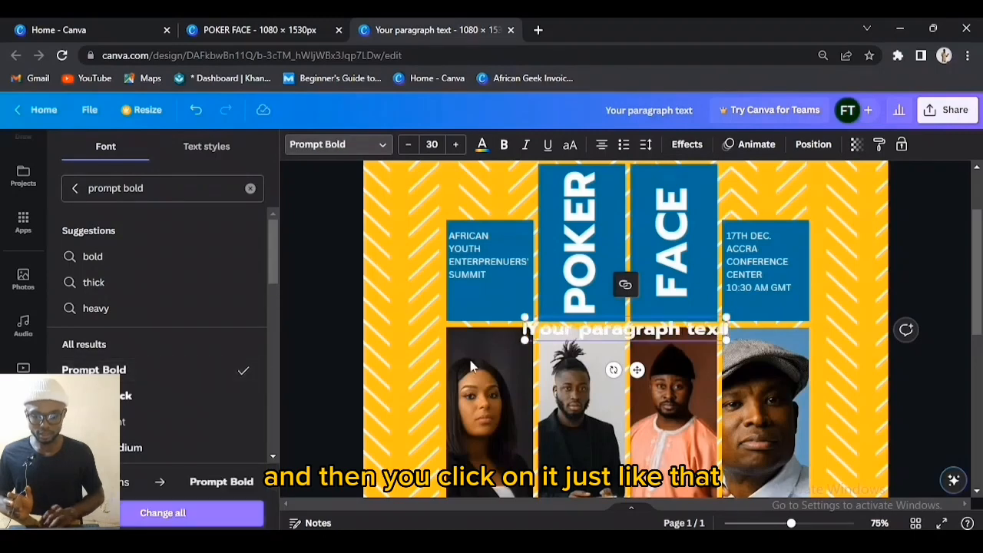
{"action": "left_click", "coordinate": [592, 234]}
{"action": "left_click", "coordinate": [554, 331]}
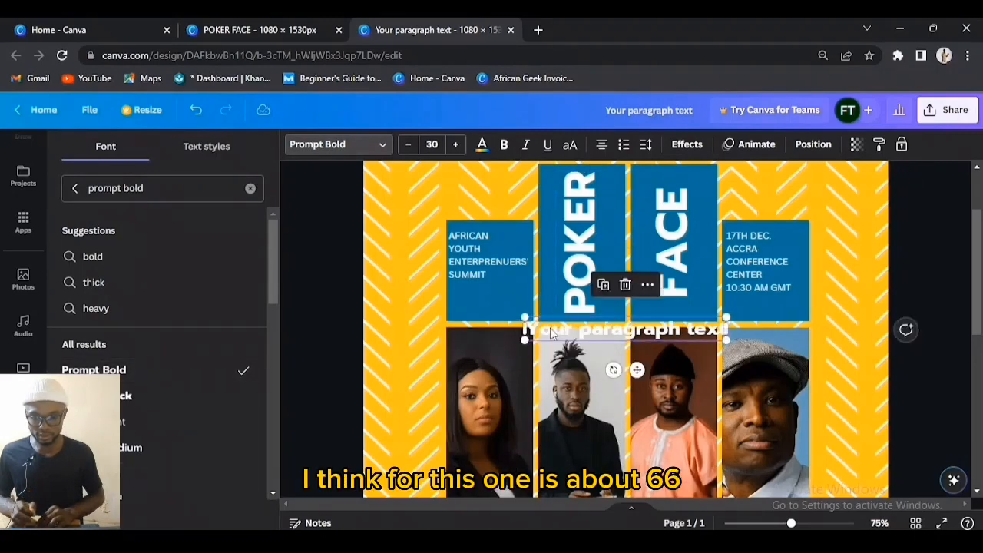
{"action": "left_click", "coordinate": [432, 148]}
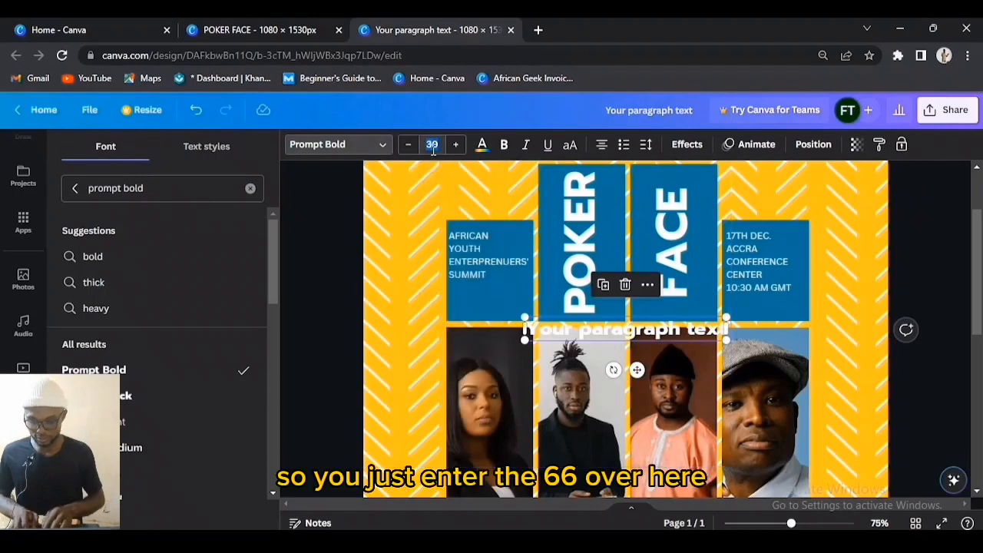
{"action": "type", "text": "66"}
{"action": "key", "text": "Return"}
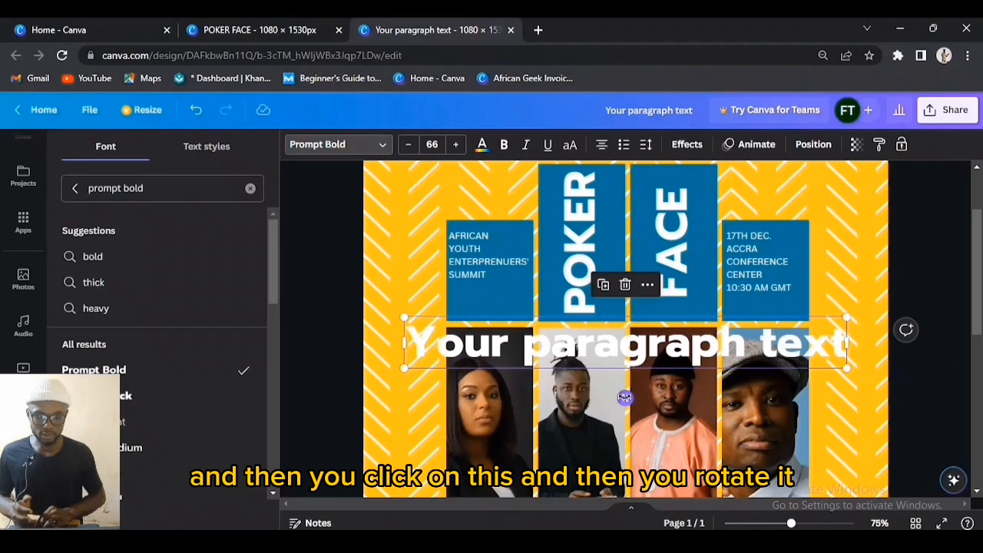
{"action": "left_click_drag", "start_coordinate": [624, 397], "coordinate": [664, 343]}
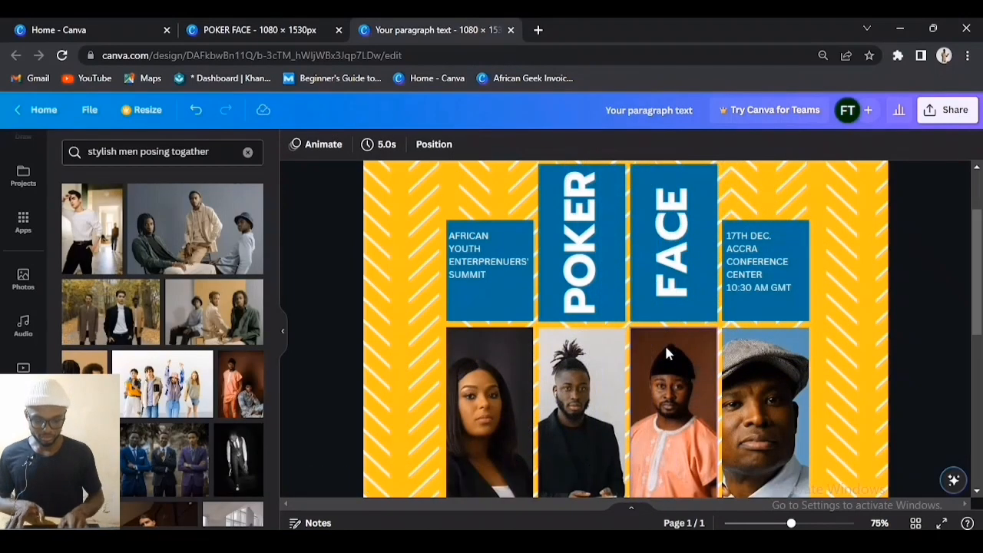
{"action": "key", "text": "ctrl+minus"}
{"action": "key", "text": "ctrl+minus"}
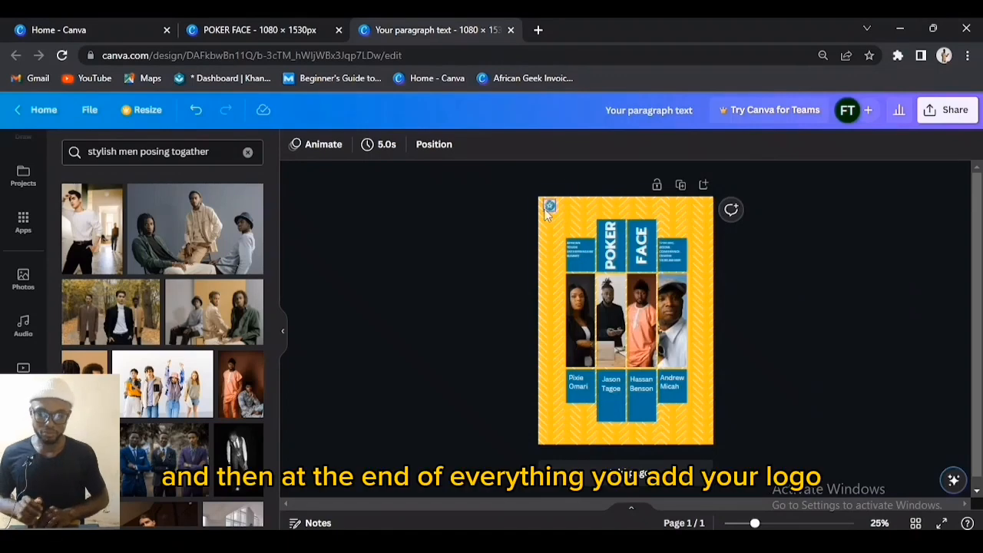